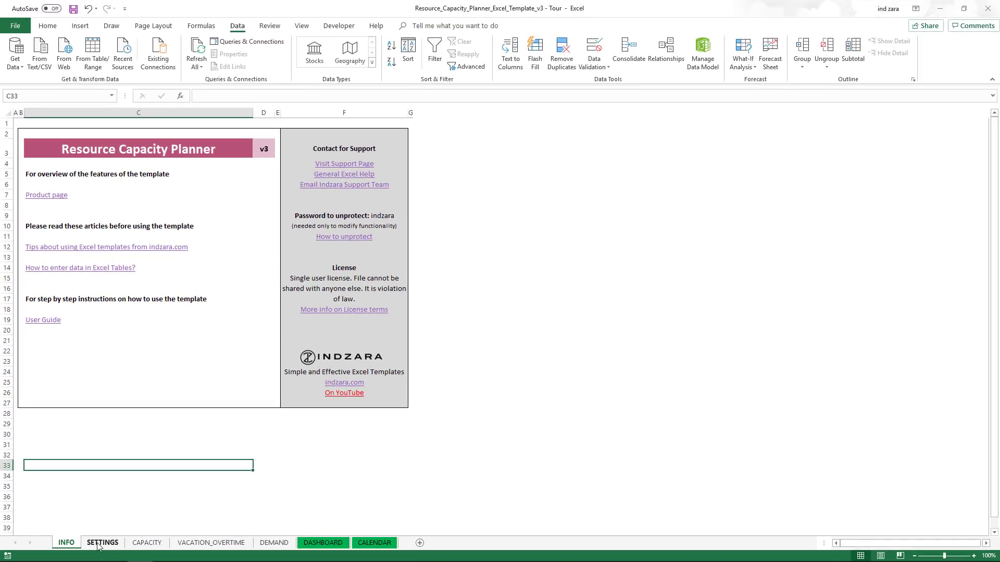
Switch to the SETTINGS sheet of the Resource Capacity Planner.
{"action": "left_click", "coordinate": [101, 543]}
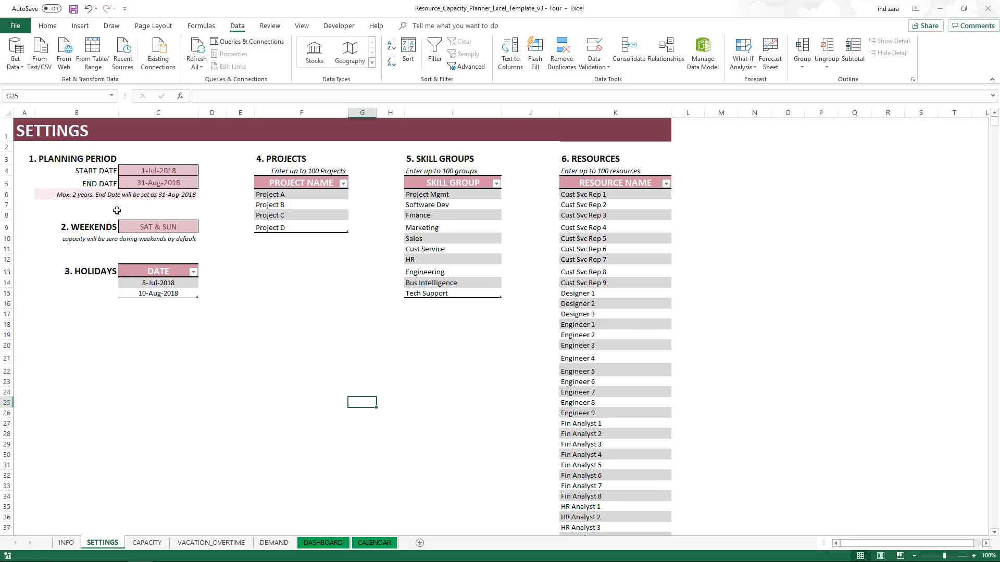
{"action": "left_click", "coordinate": [169, 227]}
{"action": "left_click", "coordinate": [202, 228]}
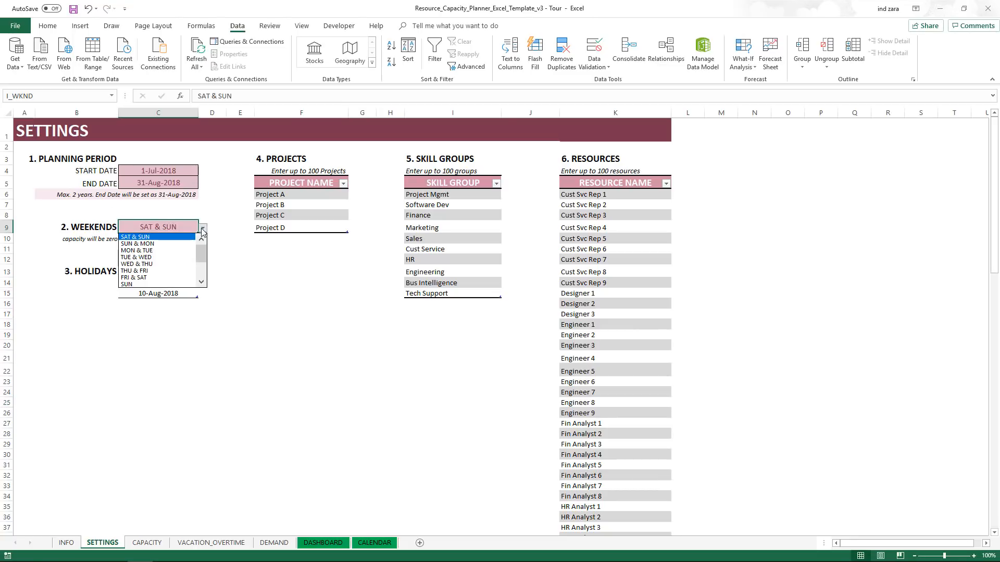
{"action": "left_click", "coordinate": [202, 229]}
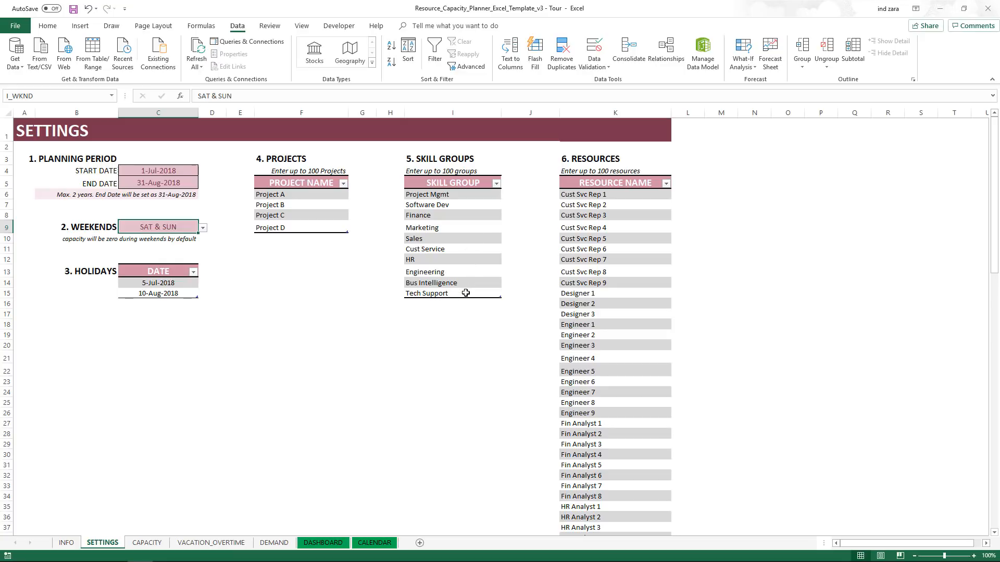
{"action": "left_click", "coordinate": [625, 261]}
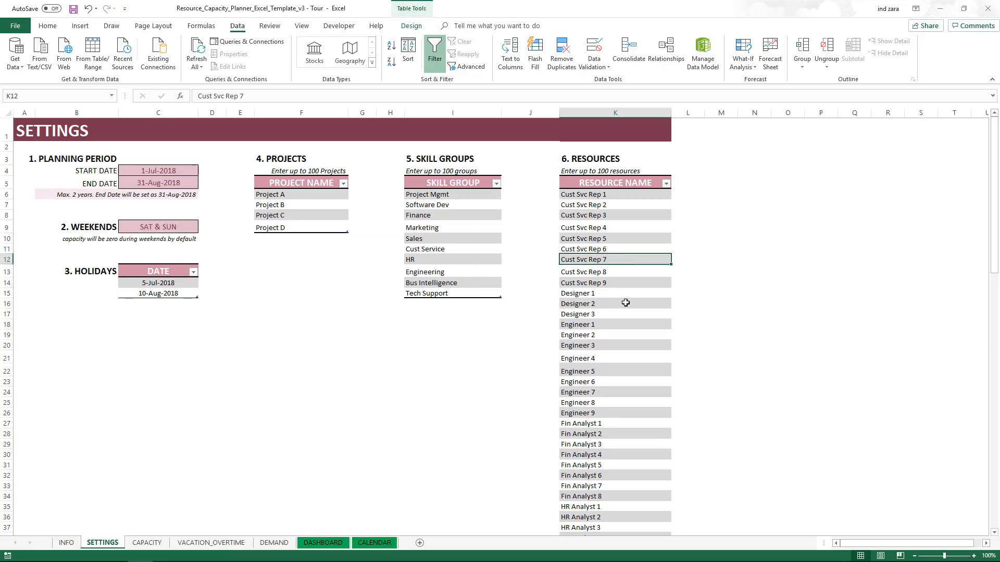
{"action": "scroll", "coordinate": [625, 302], "scroll_direction": "down", "scroll_amount": 5}
{"action": "scroll", "coordinate": [626, 302], "scroll_direction": "down", "scroll_amount": 5}
{"action": "scroll", "coordinate": [625, 303], "scroll_direction": "down", "scroll_amount": 4}
{"action": "scroll", "coordinate": [625, 302], "scroll_direction": "down", "scroll_amount": 3}
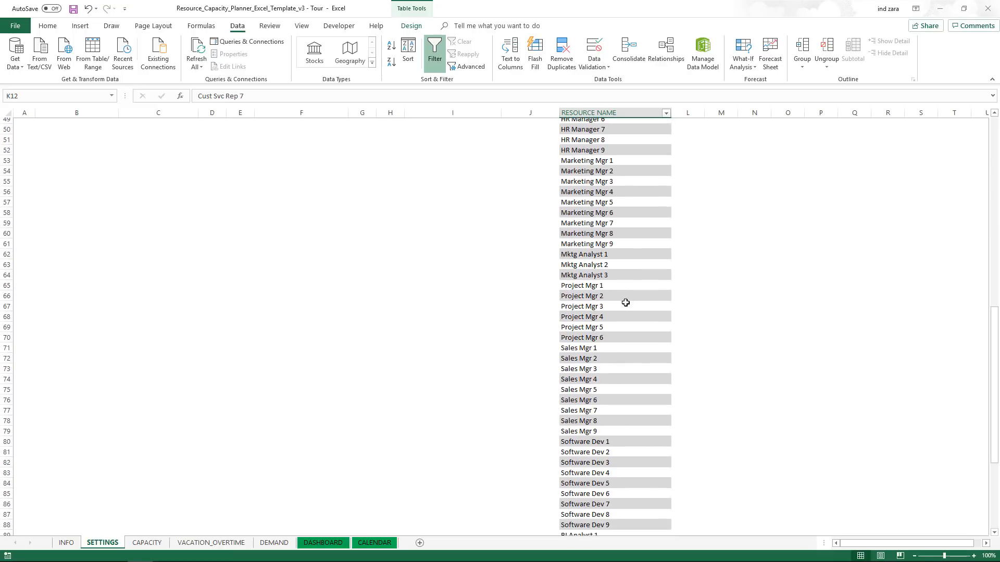
{"action": "scroll", "coordinate": [625, 302], "scroll_direction": "down", "scroll_amount": 3}
{"action": "scroll", "coordinate": [625, 303], "scroll_direction": "up", "scroll_amount": 5}
{"action": "scroll", "coordinate": [624, 303], "scroll_direction": "up", "scroll_amount": 5}
{"action": "scroll", "coordinate": [625, 302], "scroll_direction": "up", "scroll_amount": 4}
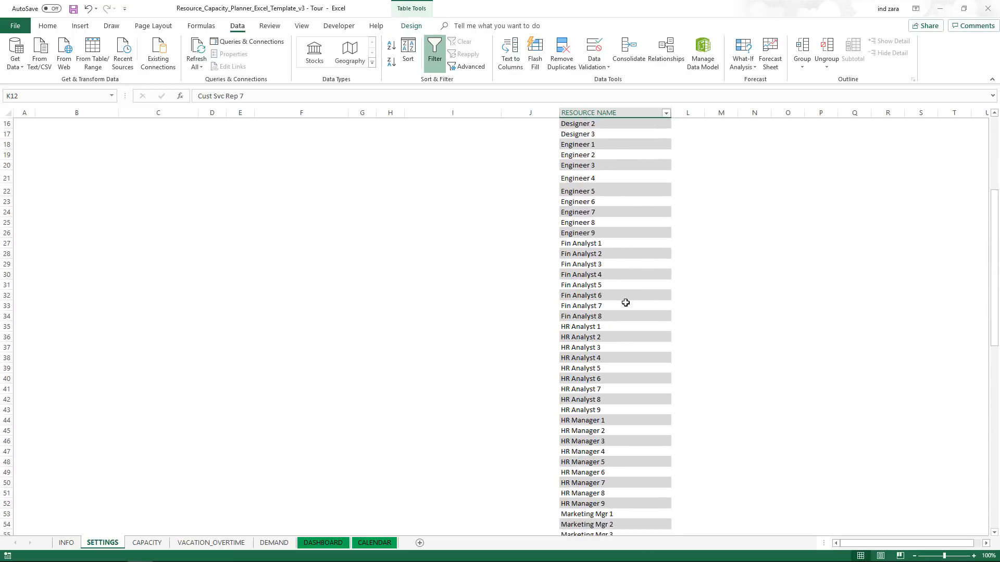
{"action": "scroll", "coordinate": [625, 303], "scroll_direction": "up", "scroll_amount": 4}
{"action": "scroll", "coordinate": [625, 303], "scroll_direction": "up", "scroll_amount": 1}
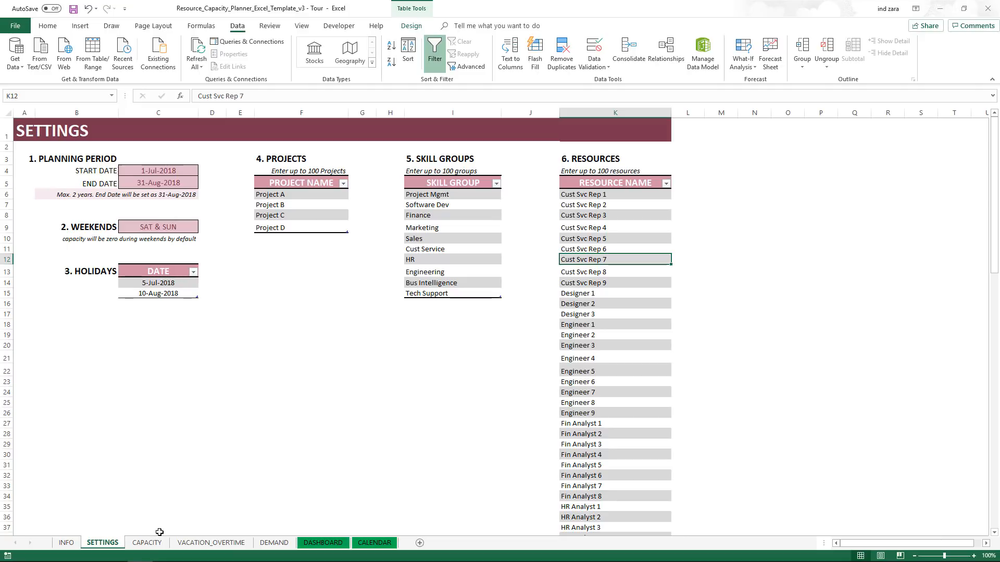
Review Cust Svc Rep 1's capacity row: start 31-Jul-2018, Cust Service, Project A, end 27-Sep-2018, cost 12.
{"action": "left_click", "coordinate": [148, 544]}
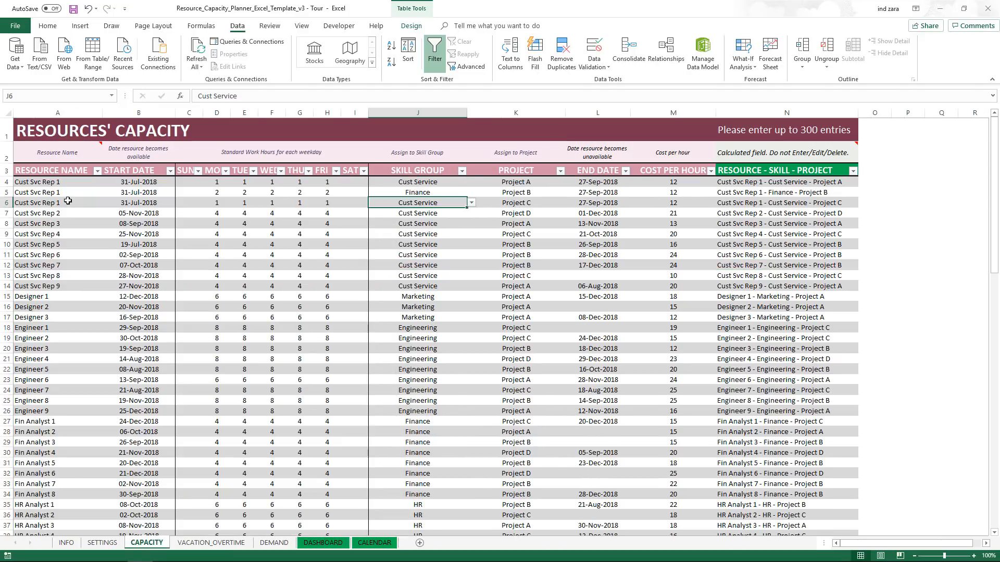
{"action": "left_click", "coordinate": [67, 184]}
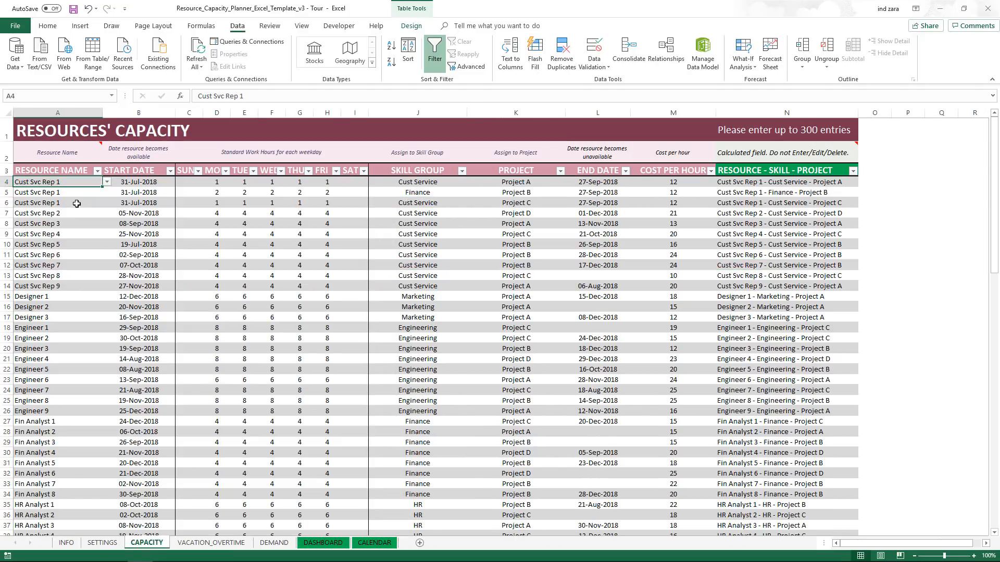
{"action": "left_click", "coordinate": [163, 183]}
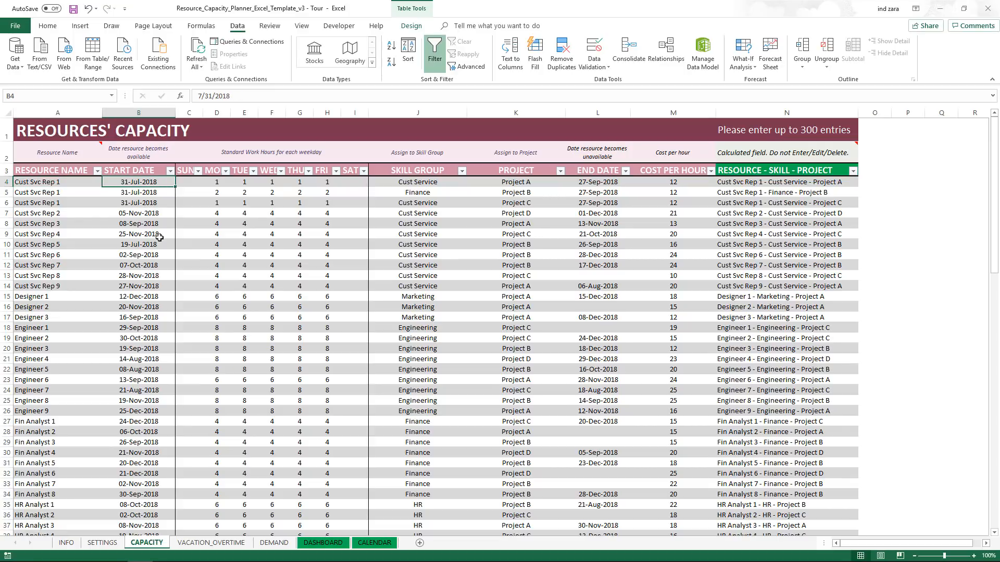
{"action": "left_click", "coordinate": [412, 182]}
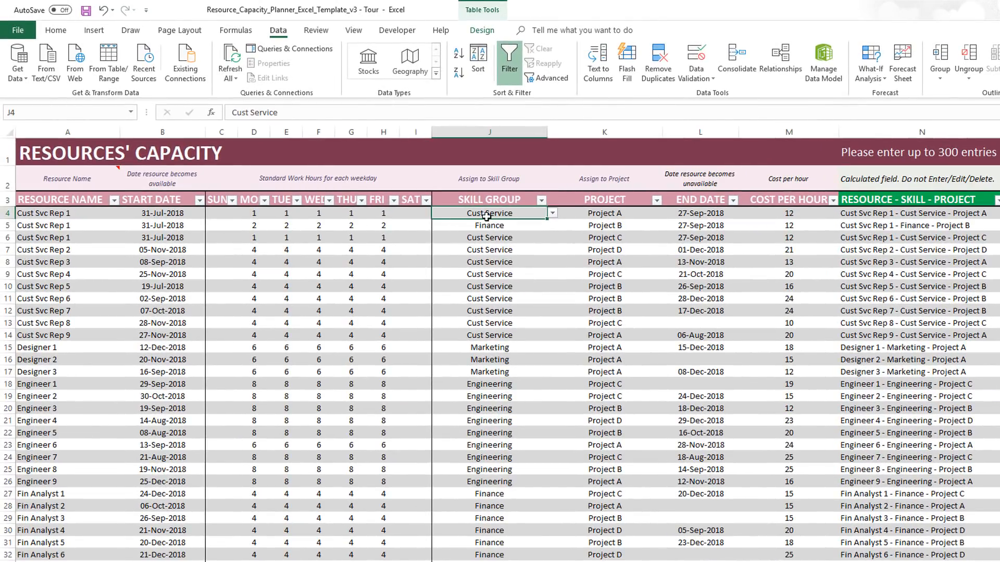
{"action": "left_click", "coordinate": [604, 215]}
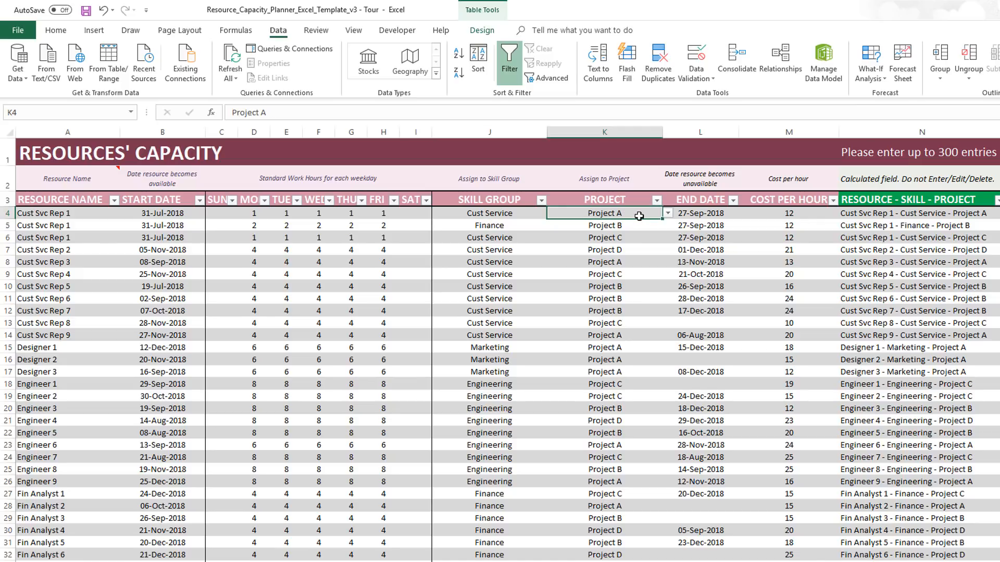
{"action": "left_click", "coordinate": [700, 212]}
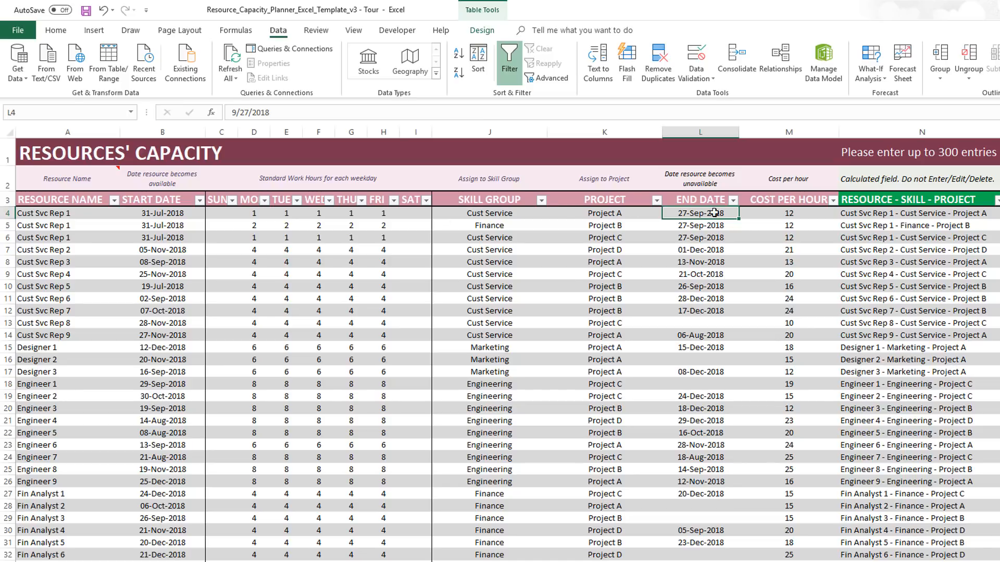
{"action": "left_click", "coordinate": [770, 213]}
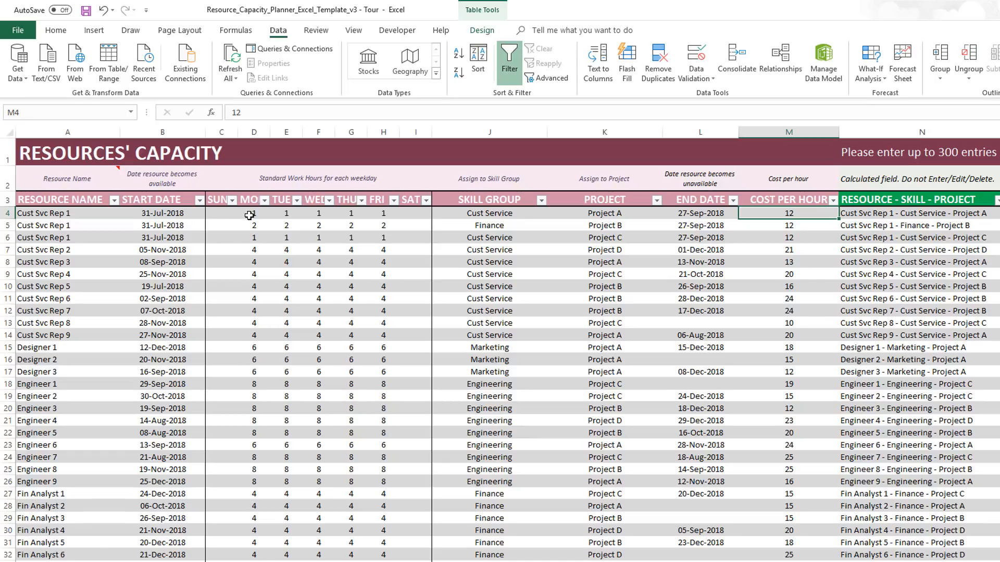
Highlight the weekday hours and the three Cust Svc Rep 1 entries for Projects A, B and C.
{"action": "left_click_drag", "start_coordinate": [250, 215], "coordinate": [383, 214]}
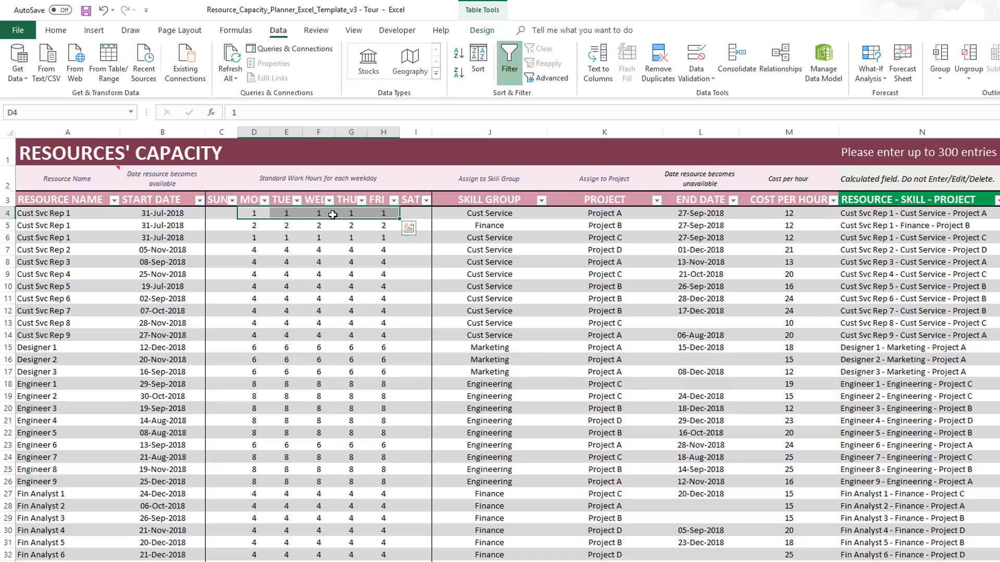
{"action": "left_click", "coordinate": [453, 215]}
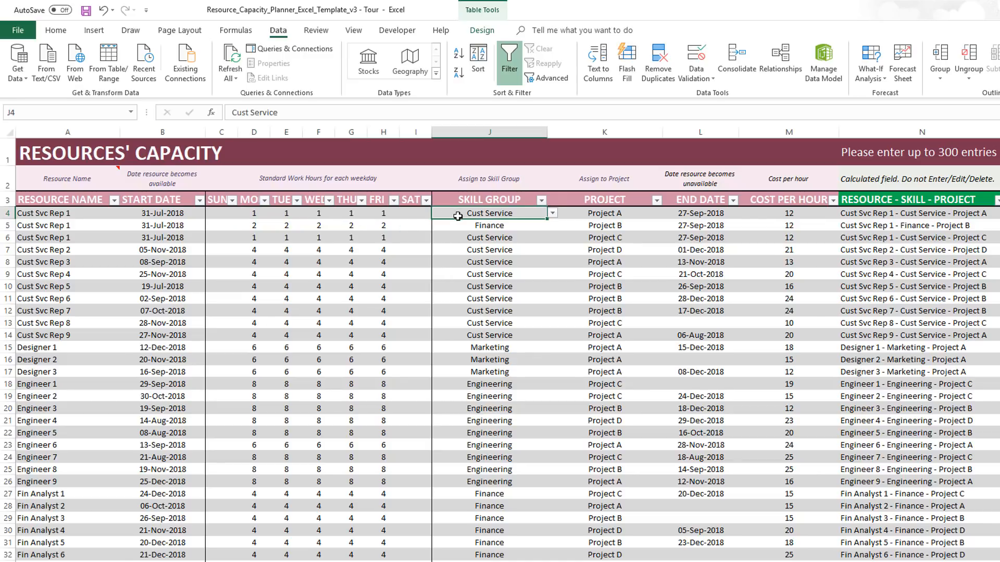
{"action": "left_click", "coordinate": [600, 214]}
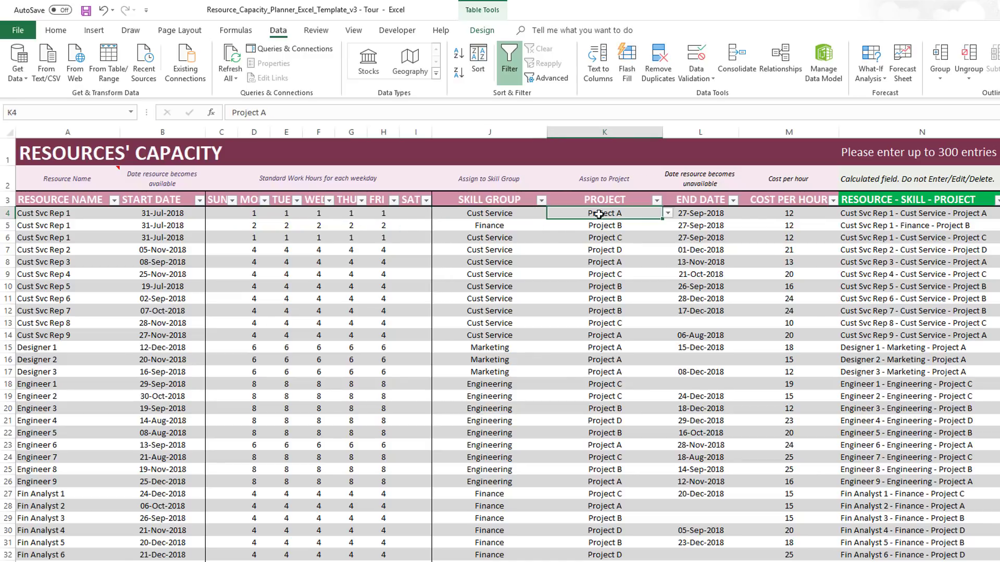
{"action": "left_click", "coordinate": [190, 214]}
{"action": "left_click", "coordinate": [684, 217]}
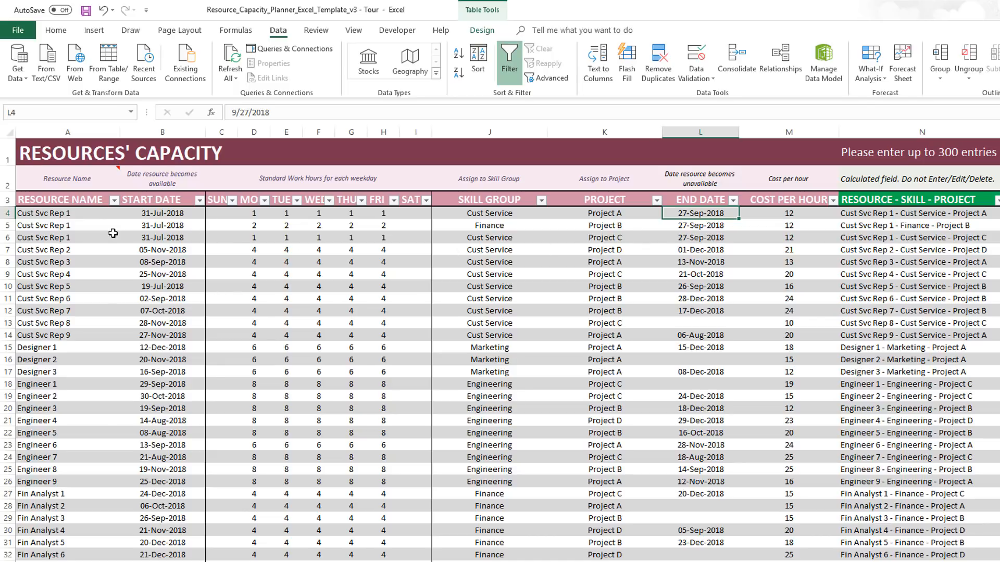
{"action": "mouse_move", "coordinate": [79, 214]}
{"action": "left_mouse_down"}
{"action": "mouse_move", "coordinate": [81, 231]}
{"action": "mouse_move", "coordinate": [203, 241]}
{"action": "mouse_move", "coordinate": [766, 237]}
{"action": "left_mouse_up"}
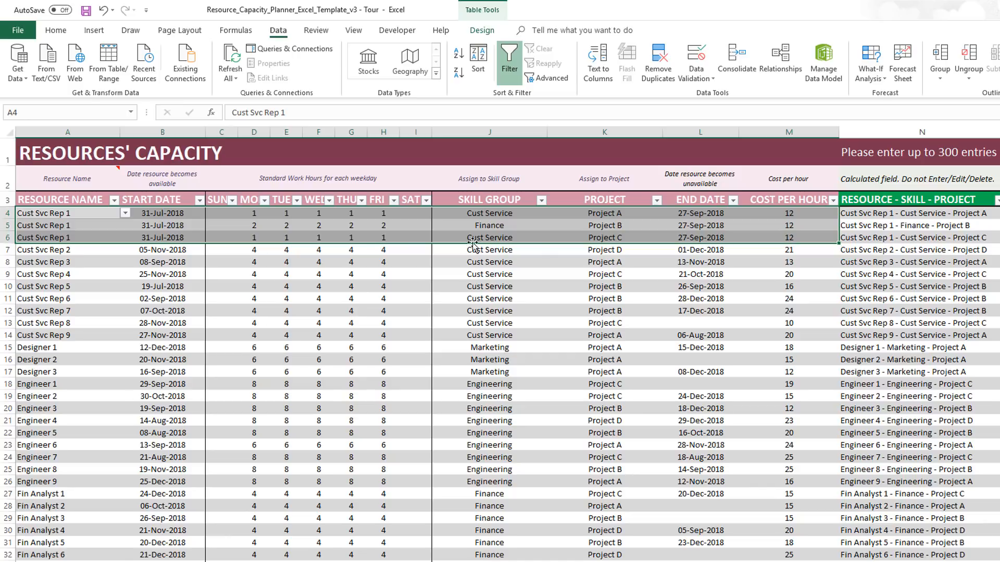
Compare the skill groups Cust Service and Finance on the first two capacity rows.
{"action": "left_click", "coordinate": [69, 214]}
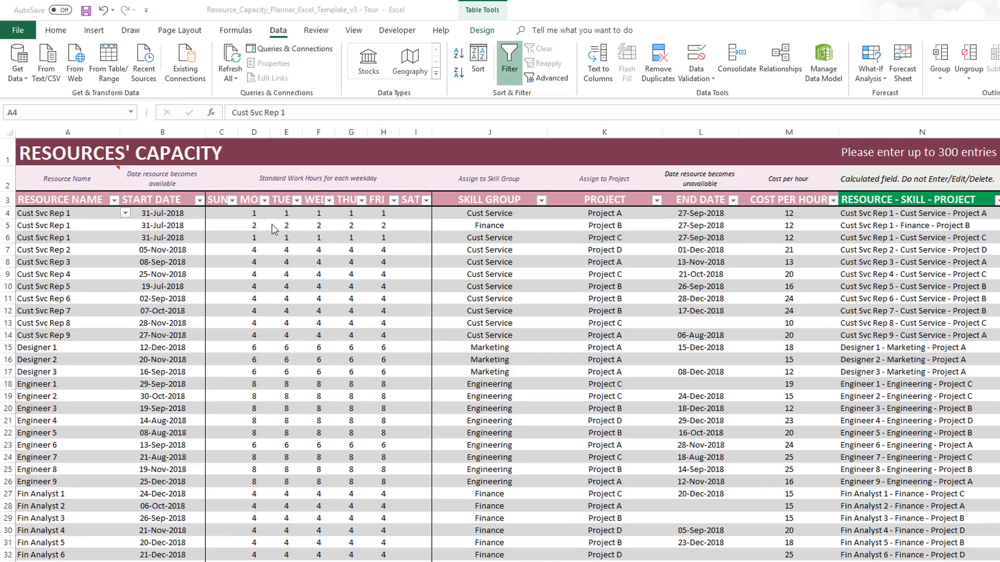
{"action": "left_click", "coordinate": [477, 213]}
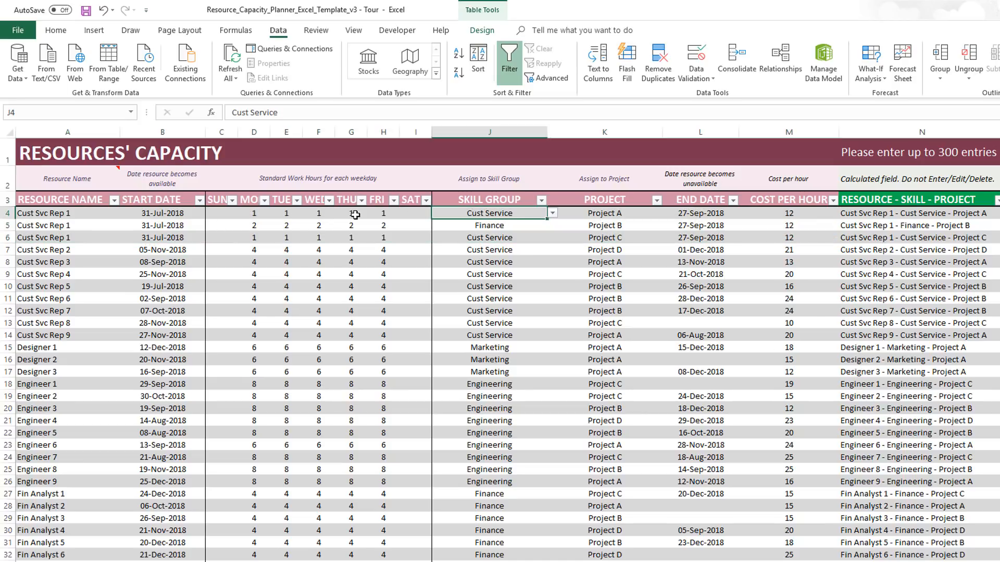
{"action": "left_click", "coordinate": [516, 227]}
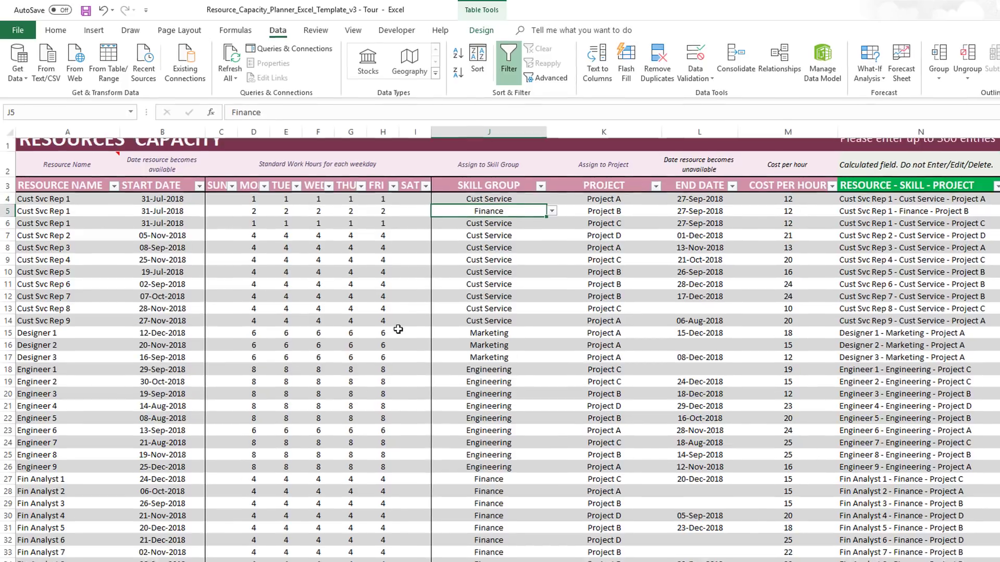
{"action": "scroll", "coordinate": [406, 297], "scroll_direction": "down", "scroll_amount": 9}
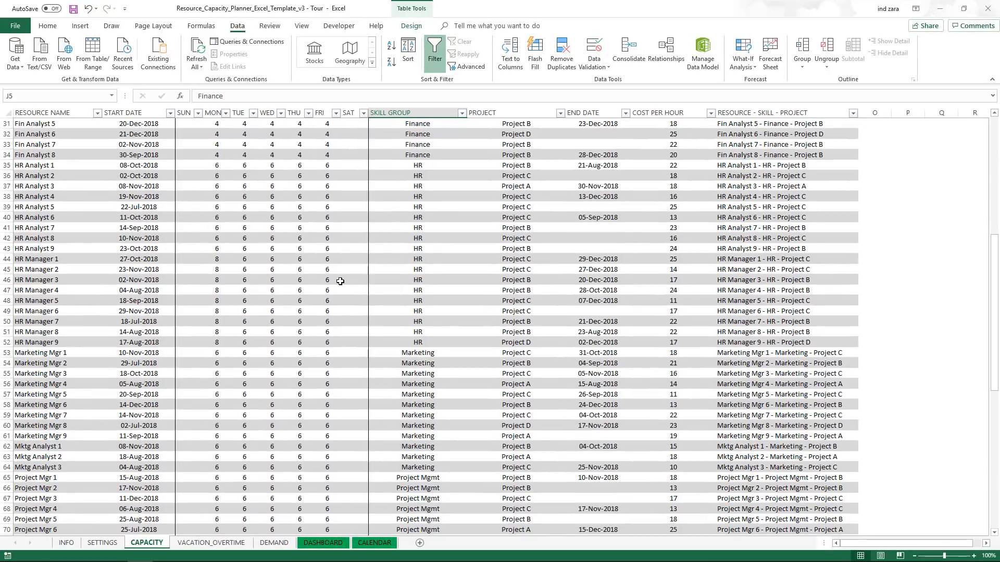
{"action": "scroll", "coordinate": [340, 280], "scroll_direction": "up", "scroll_amount": 5}
{"action": "scroll", "coordinate": [340, 280], "scroll_direction": "up", "scroll_amount": 5}
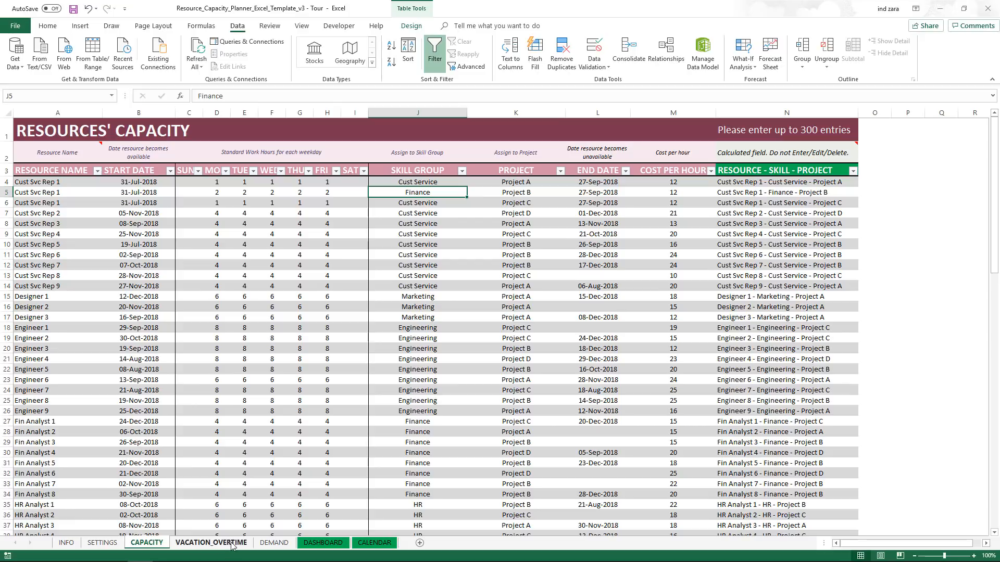
Review Cust Svc Rep 5's vacation entry on the VACATION_OVERTIME sheet: skill group, start date and hours.
{"action": "left_click", "coordinate": [211, 543]}
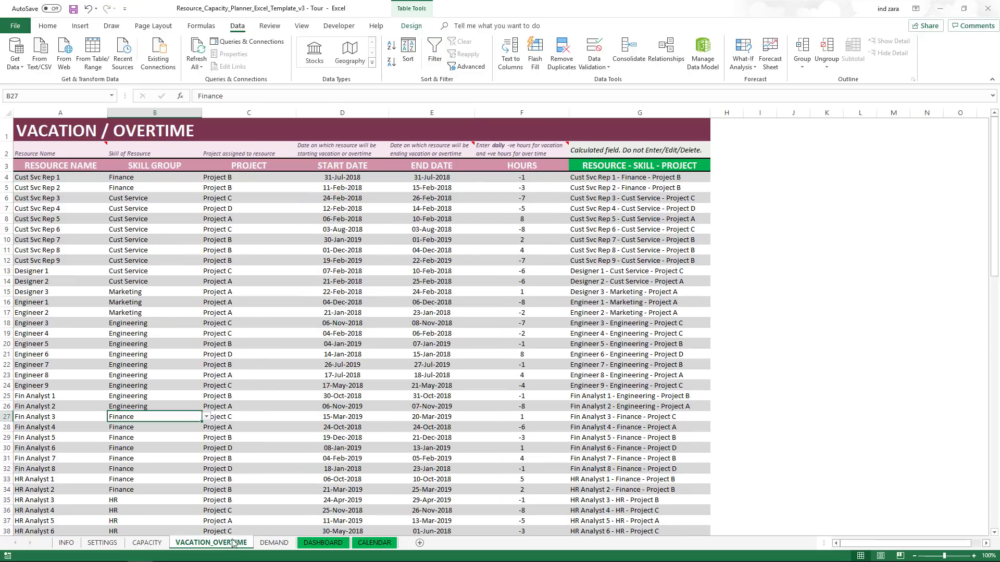
{"action": "left_click", "coordinate": [61, 177]}
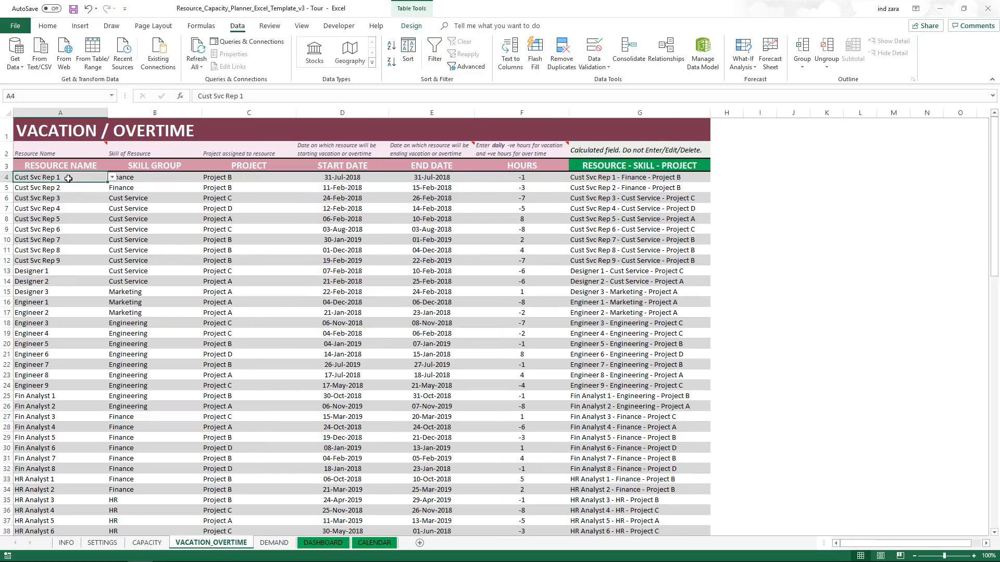
{"action": "left_click", "coordinate": [141, 219]}
{"action": "scroll", "coordinate": [261, 168], "scroll_direction": "down", "scroll_amount": 3}
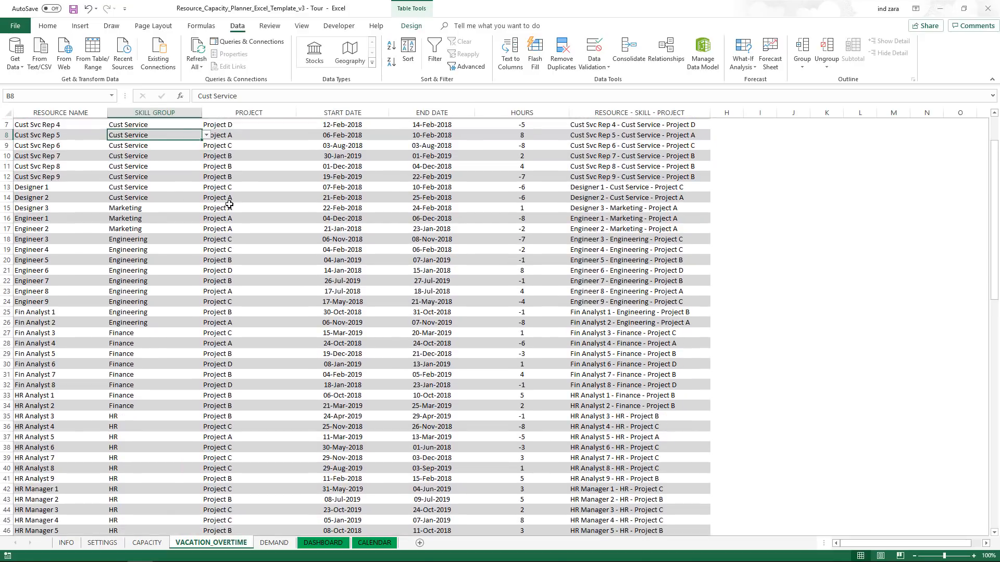
{"action": "scroll", "coordinate": [261, 168], "scroll_direction": "up", "scroll_amount": 3}
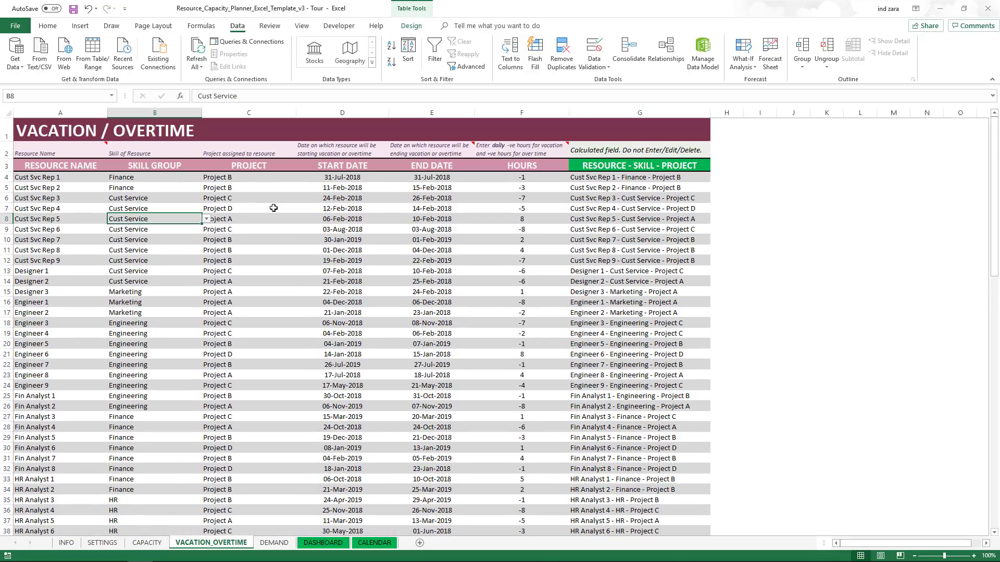
{"action": "left_click", "coordinate": [345, 220]}
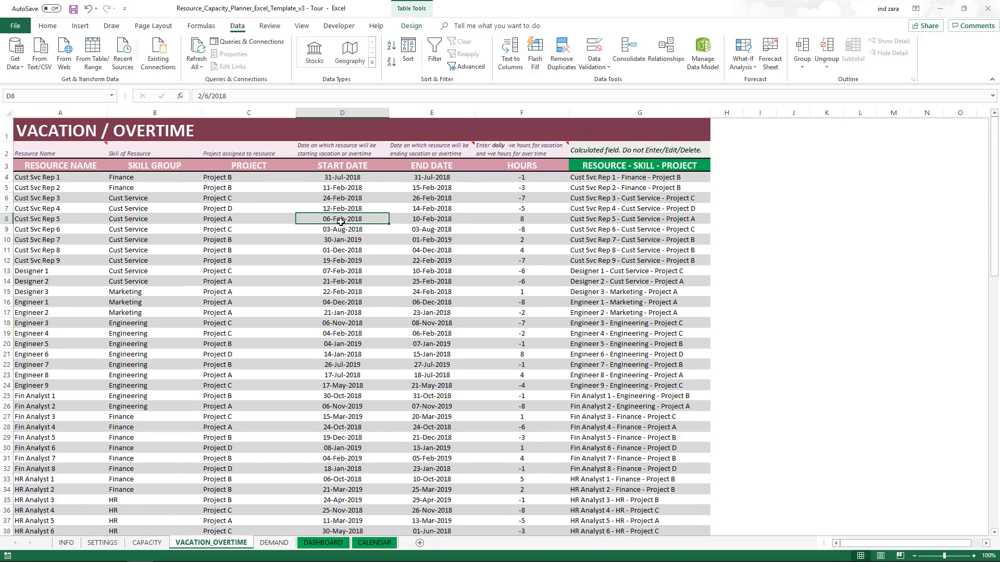
{"action": "left_click", "coordinate": [529, 221]}
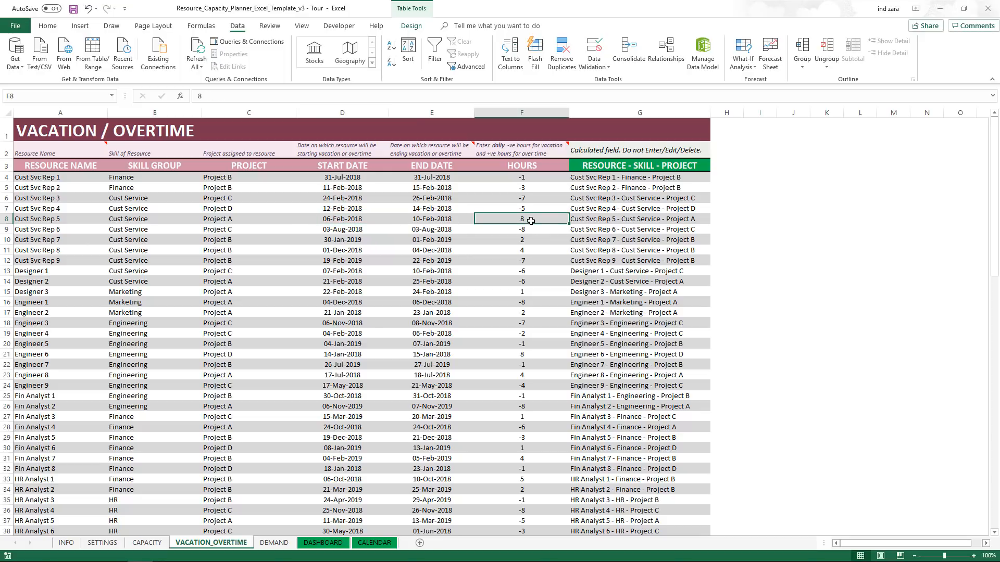
Compare the -5 hours entry and date ranges of Cust Svc Rep 4 and Cust Svc Rep 5.
{"action": "left_click", "coordinate": [530, 210]}
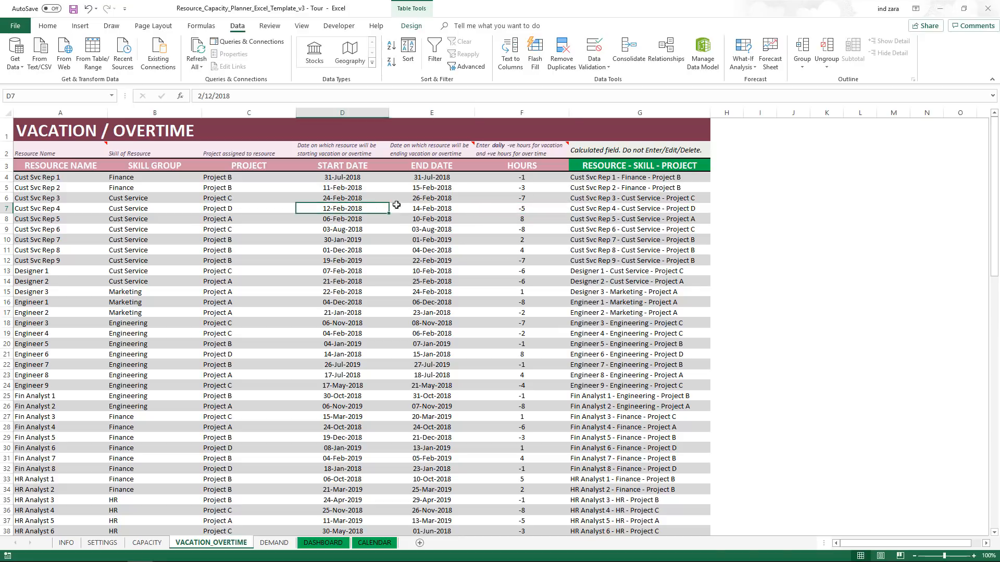
{"action": "left_click_drag", "start_coordinate": [335, 207], "coordinate": [447, 208]}
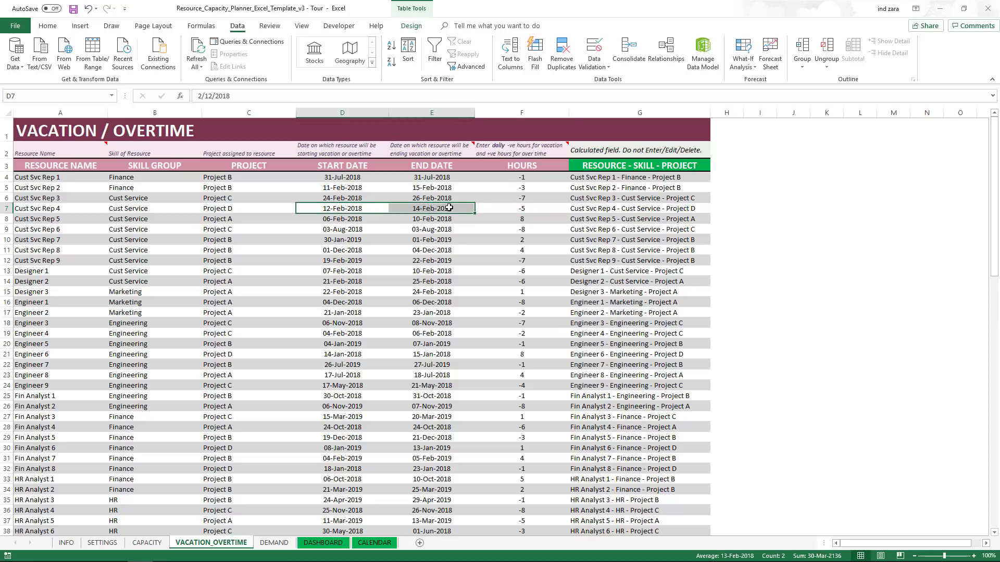
{"action": "left_click", "coordinate": [526, 209]}
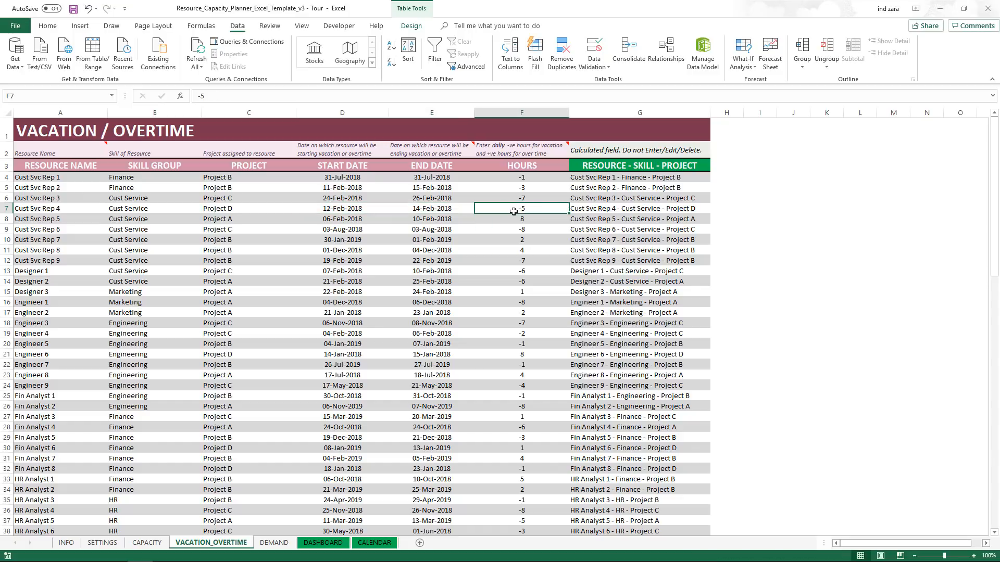
{"action": "left_click_drag", "start_coordinate": [344, 220], "coordinate": [438, 220]}
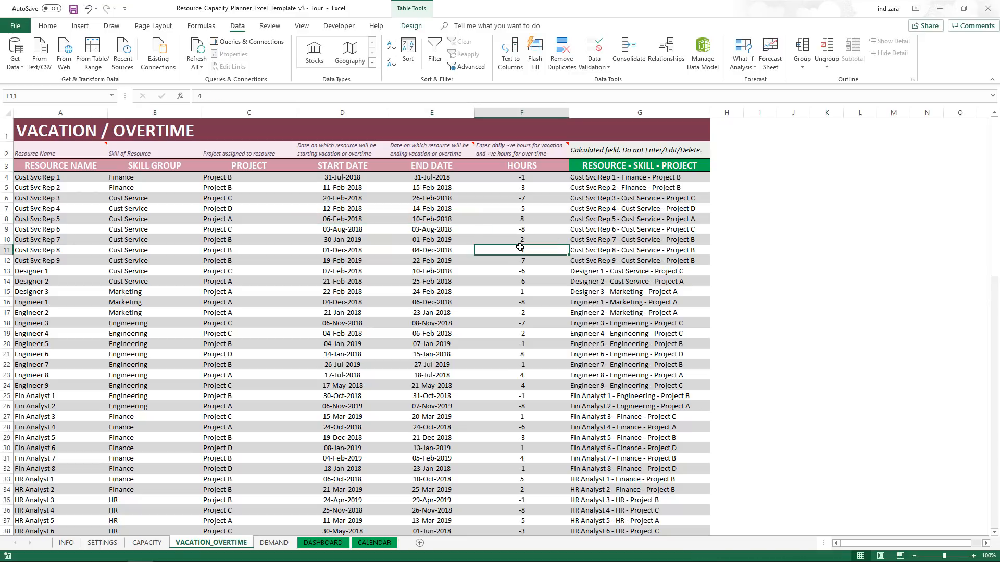
Review the first DEMAND task's date, resource, work hours, project and skill group.
{"action": "left_click", "coordinate": [274, 542]}
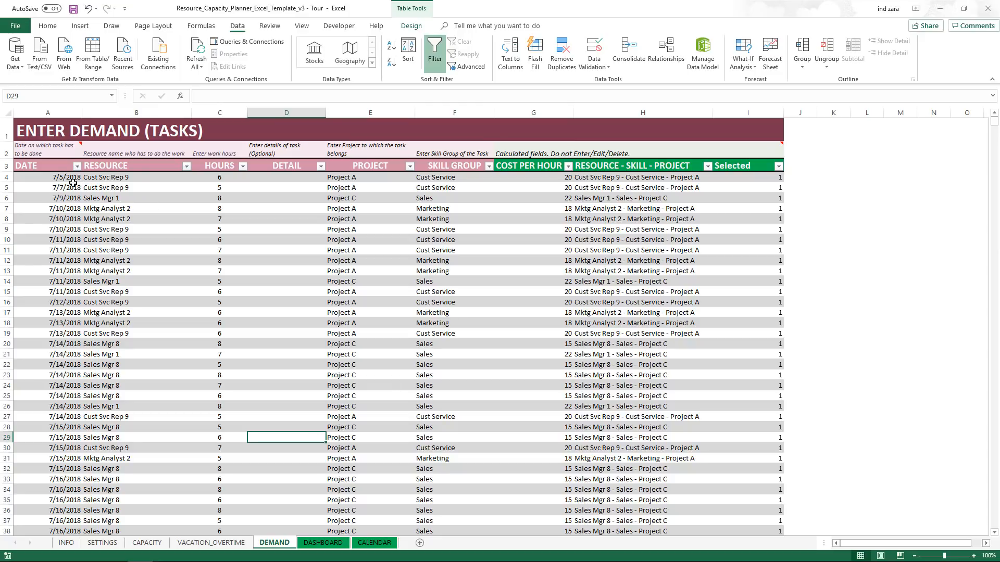
{"action": "left_click", "coordinate": [66, 178]}
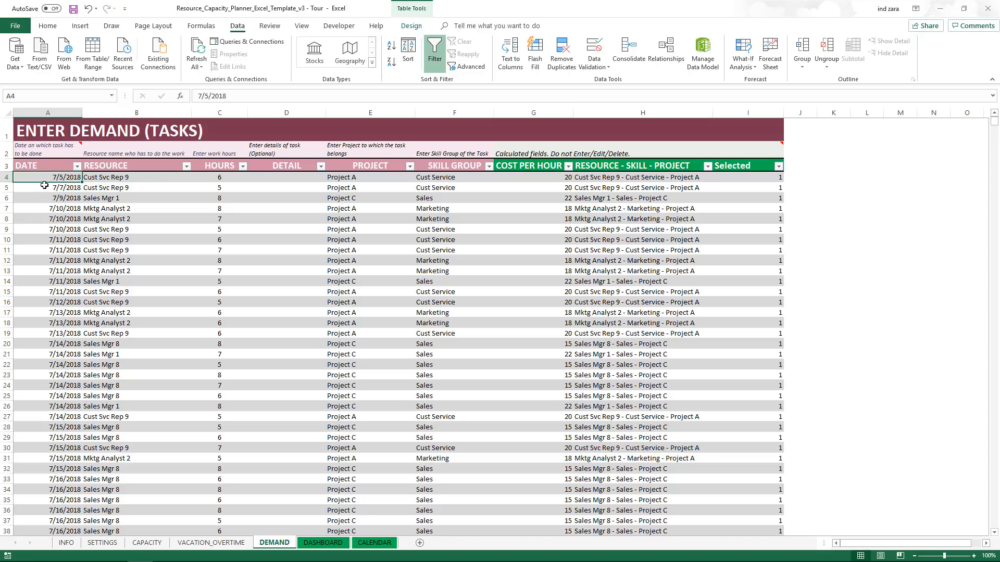
{"action": "left_click", "coordinate": [102, 177]}
{"action": "left_click", "coordinate": [222, 178]}
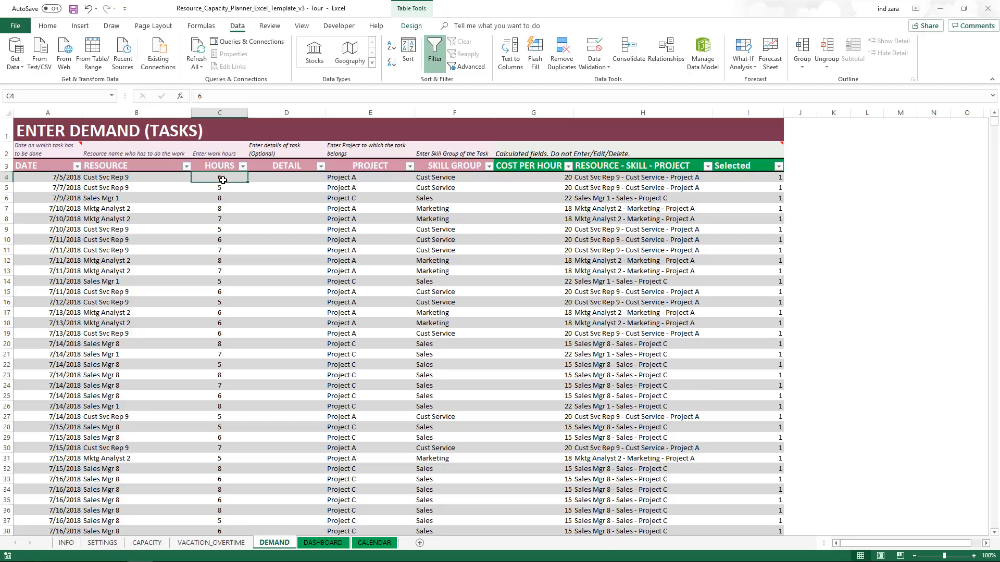
{"action": "left_click", "coordinate": [376, 180]}
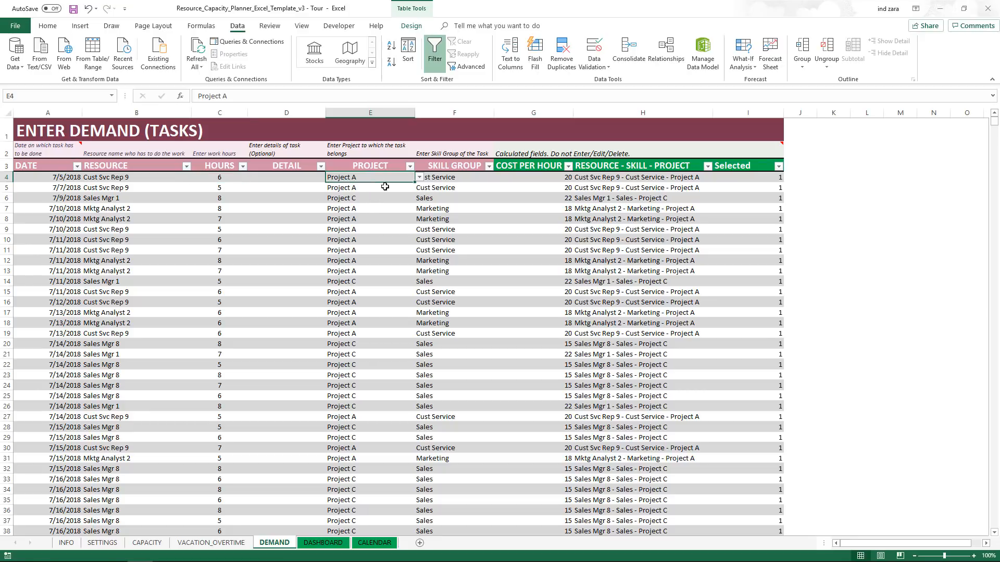
{"action": "left_click", "coordinate": [467, 180]}
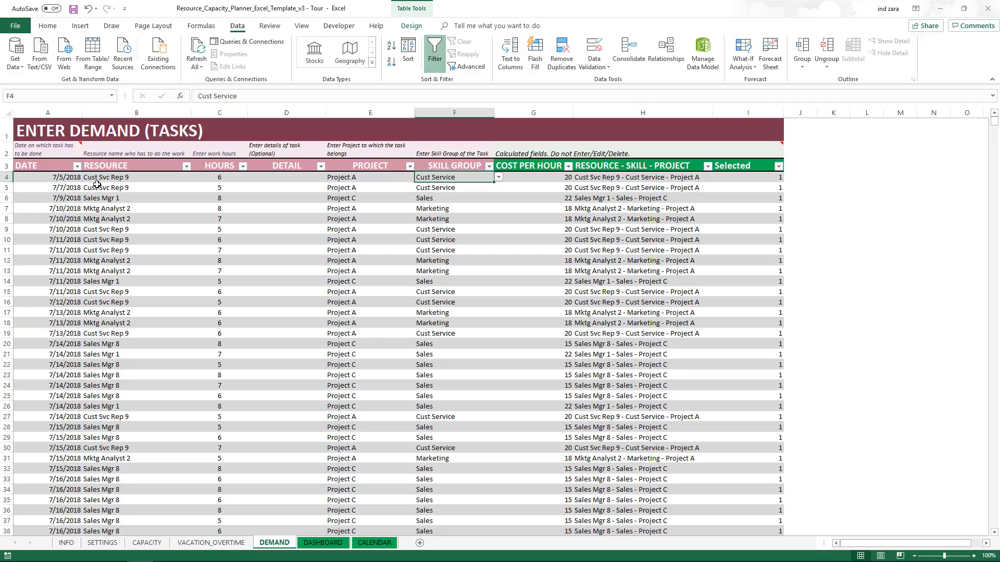
Compare the first two task dates, then move to the DASHBOARD sheet.
{"action": "left_click", "coordinate": [67, 178]}
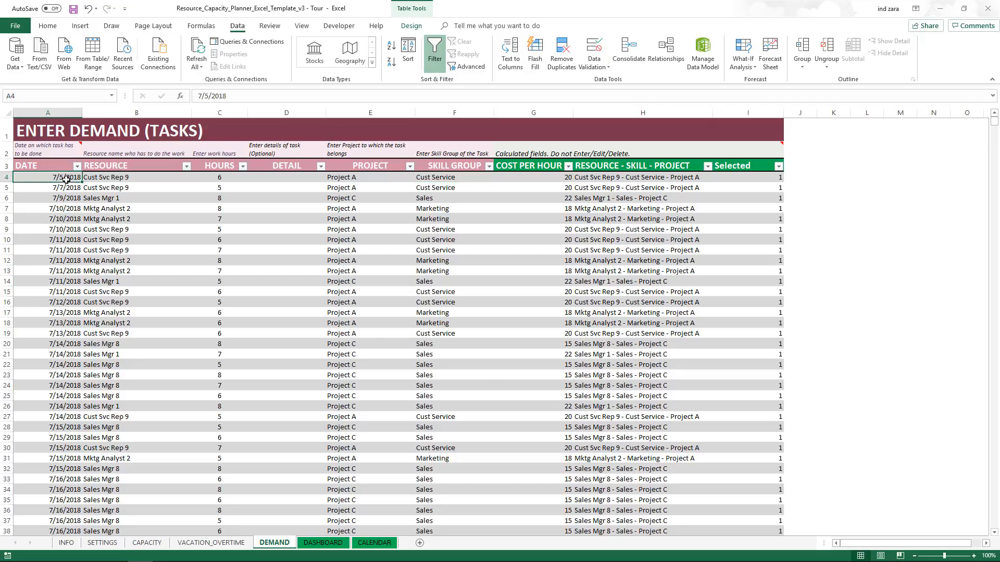
{"action": "left_click", "coordinate": [67, 187]}
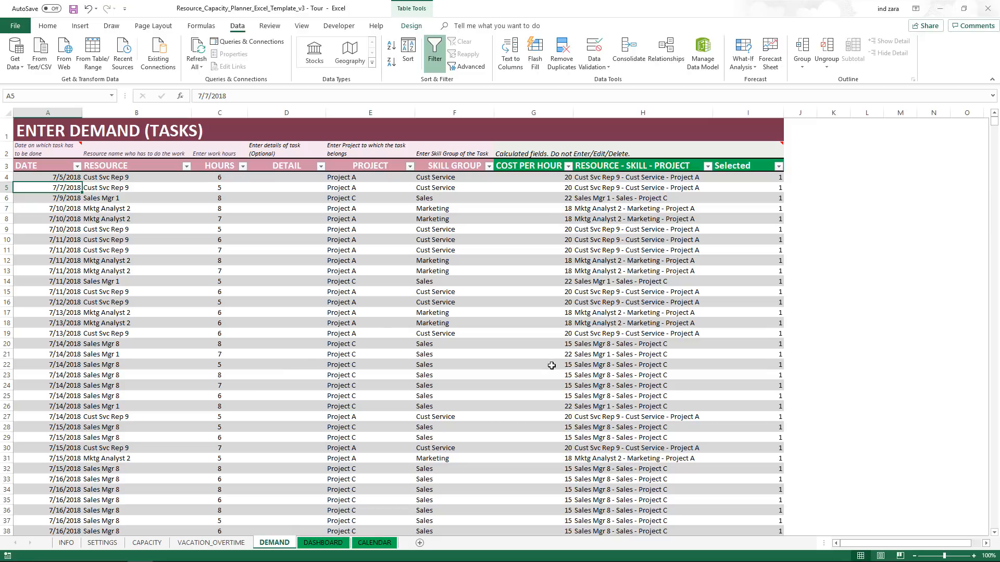
{"action": "left_click", "coordinate": [322, 543]}
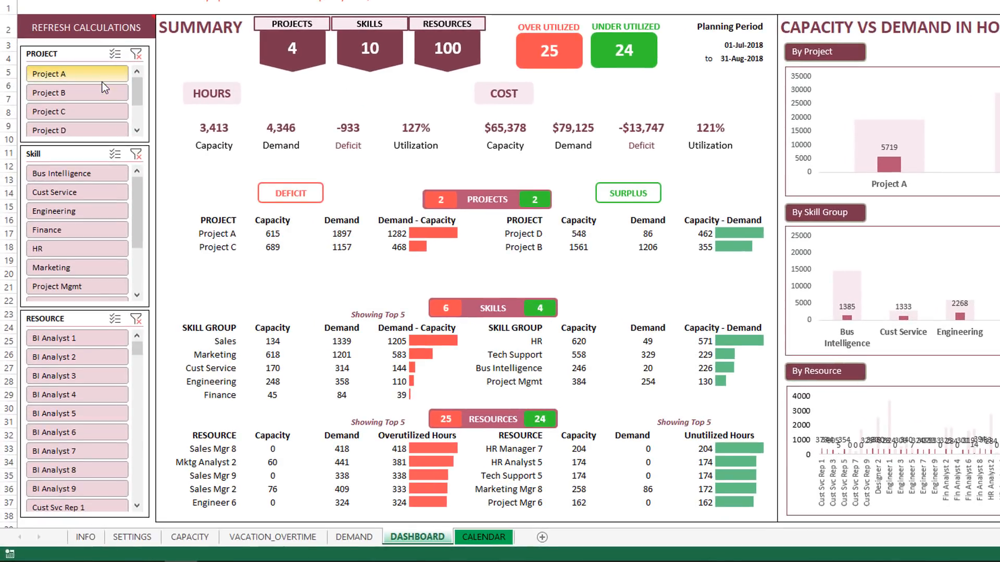
{"action": "left_click", "coordinate": [78, 93]}
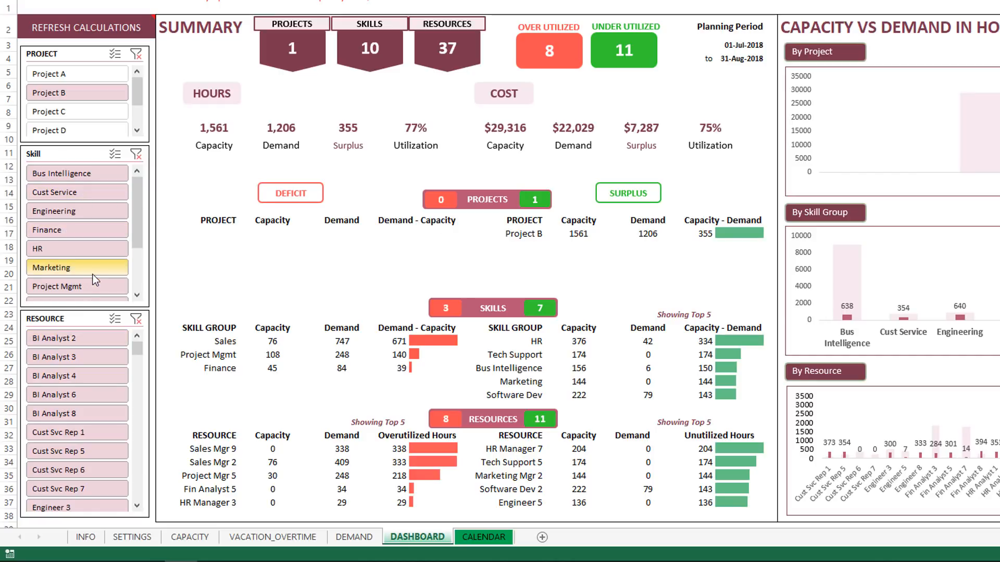
{"action": "left_click", "coordinate": [137, 55]}
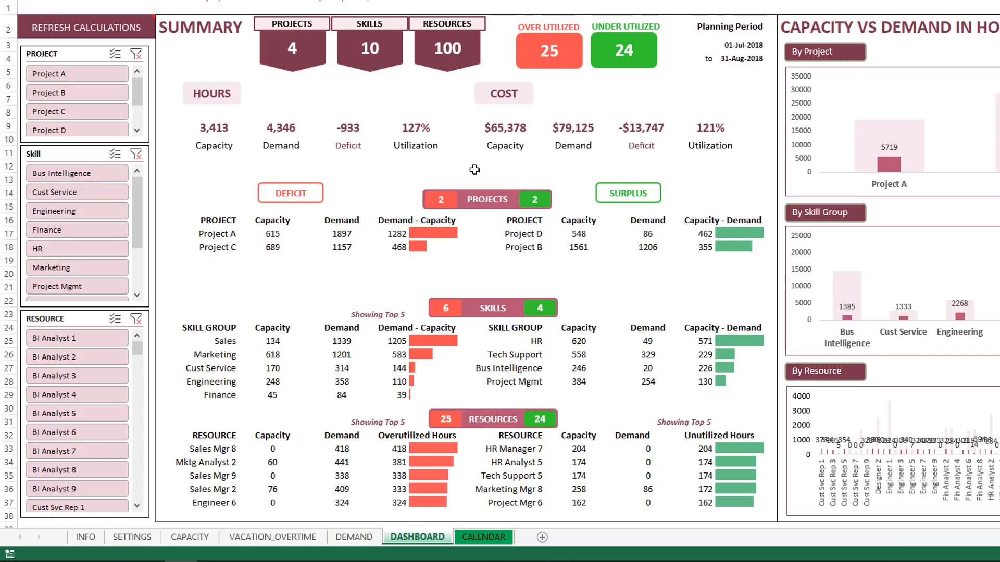
{"action": "scroll", "coordinate": [400, 217], "scroll_direction": "down", "scroll_amount": 3}
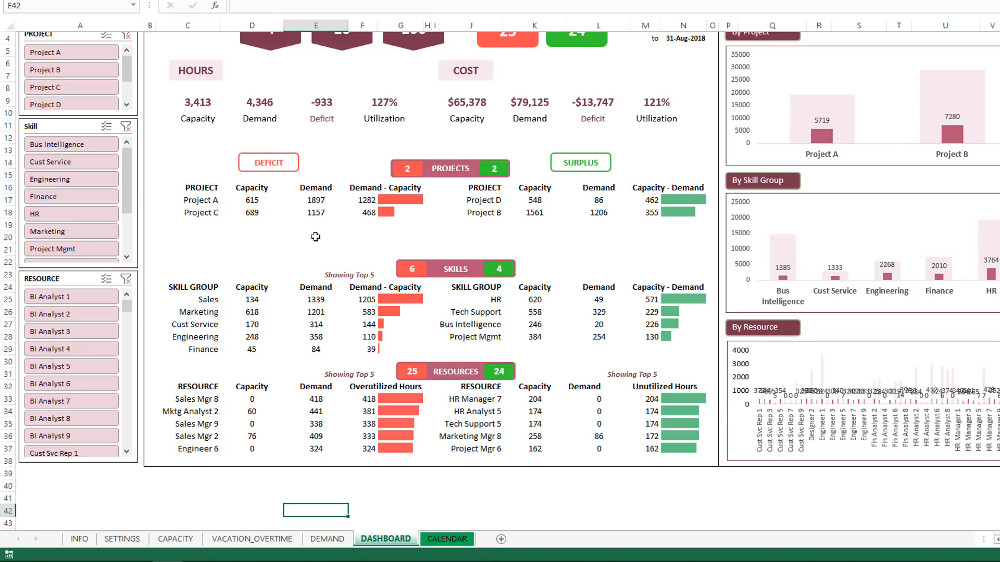
{"action": "scroll", "coordinate": [316, 235], "scroll_direction": "up", "scroll_amount": 3}
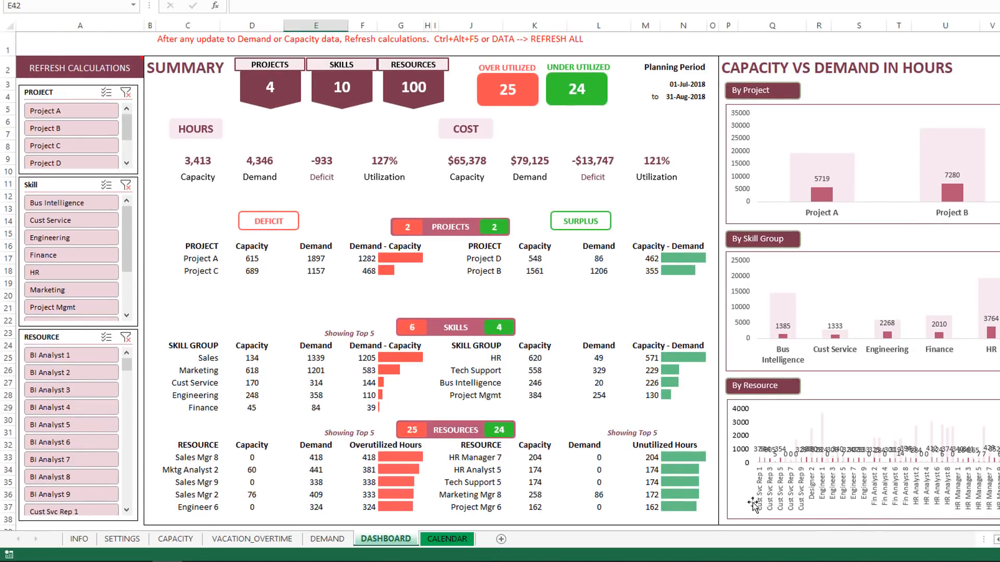
{"action": "scroll", "coordinate": [500, 281], "scroll_direction": "right", "scroll_amount": 8}
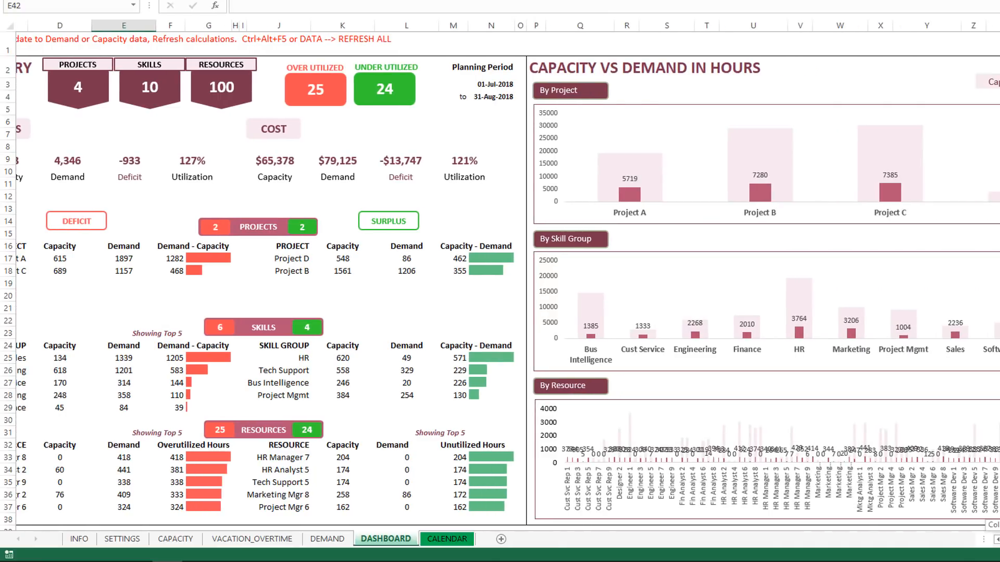
{"action": "scroll", "coordinate": [500, 281], "scroll_direction": "right", "scroll_amount": 10}
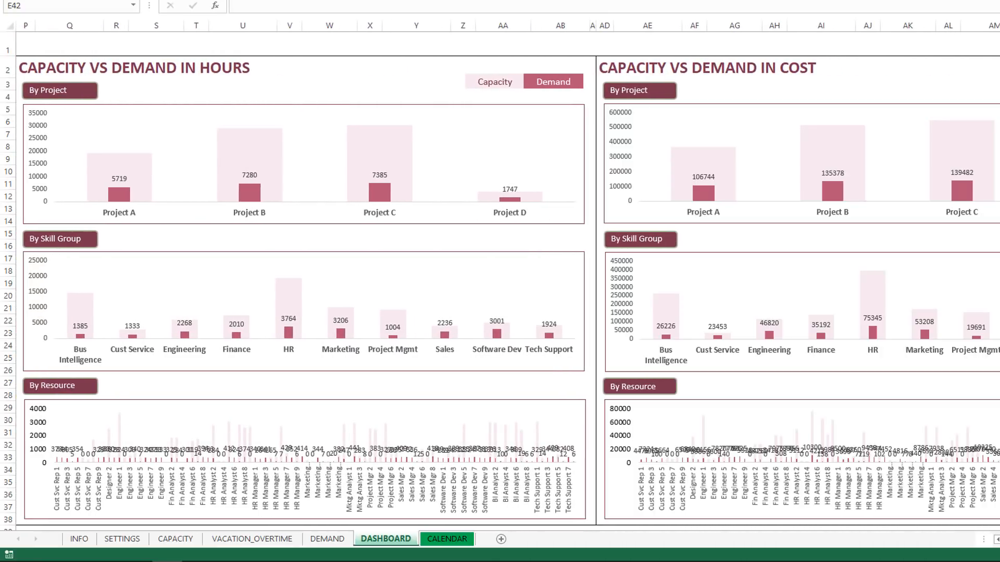
{"action": "scroll", "coordinate": [500, 282], "scroll_direction": "left", "scroll_amount": 15}
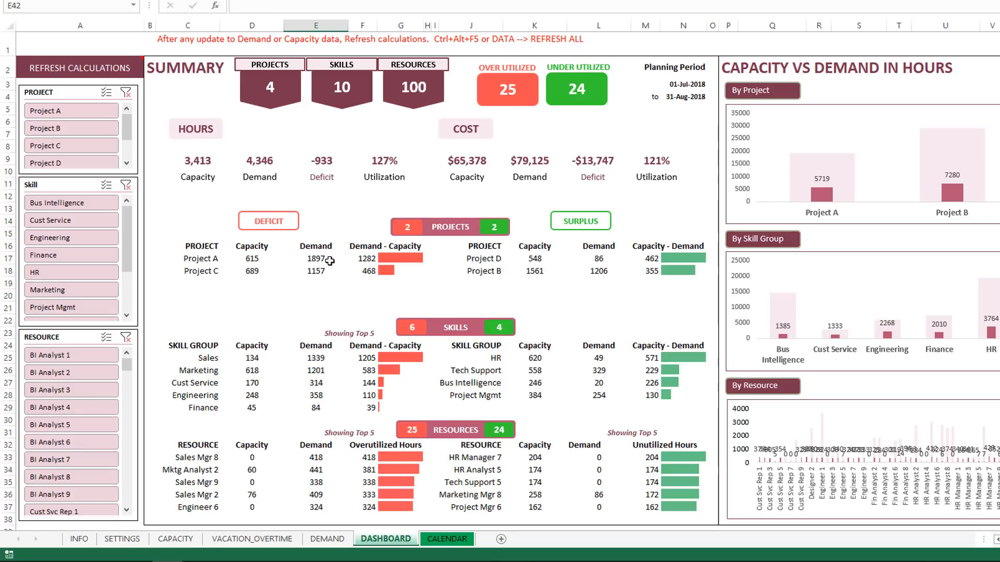
Filter the dashboard to Project A, then Refresh All so demand updates to 2,108 hours with a 1,305-hour surplus.
{"action": "left_click", "coordinate": [72, 111]}
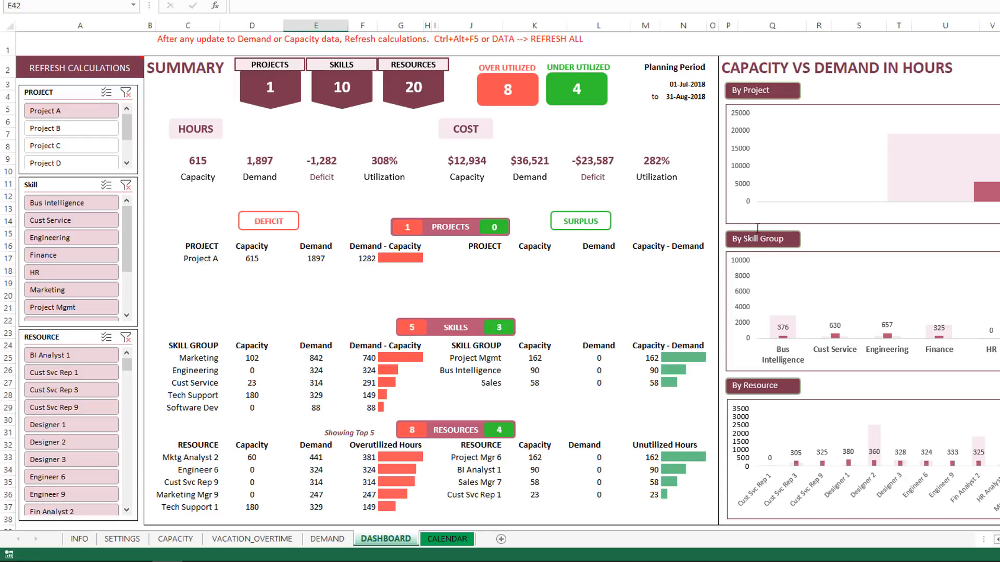
{"action": "scroll", "coordinate": [556, 275], "scroll_direction": "down", "scroll_amount": 2}
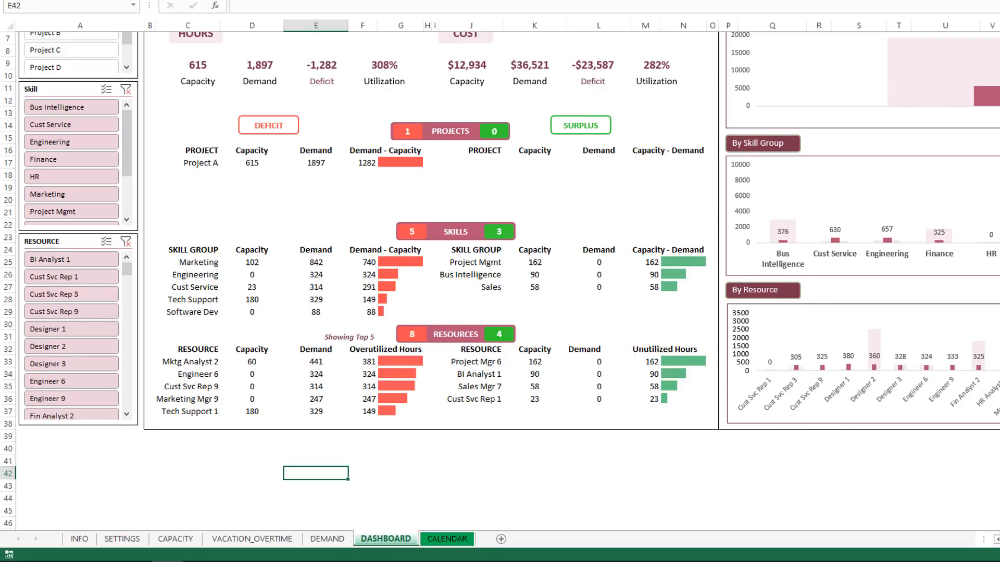
{"action": "scroll", "coordinate": [500, 281], "scroll_direction": "right", "scroll_amount": 3}
{"action": "scroll", "coordinate": [499, 282], "scroll_direction": "right", "scroll_amount": 3}
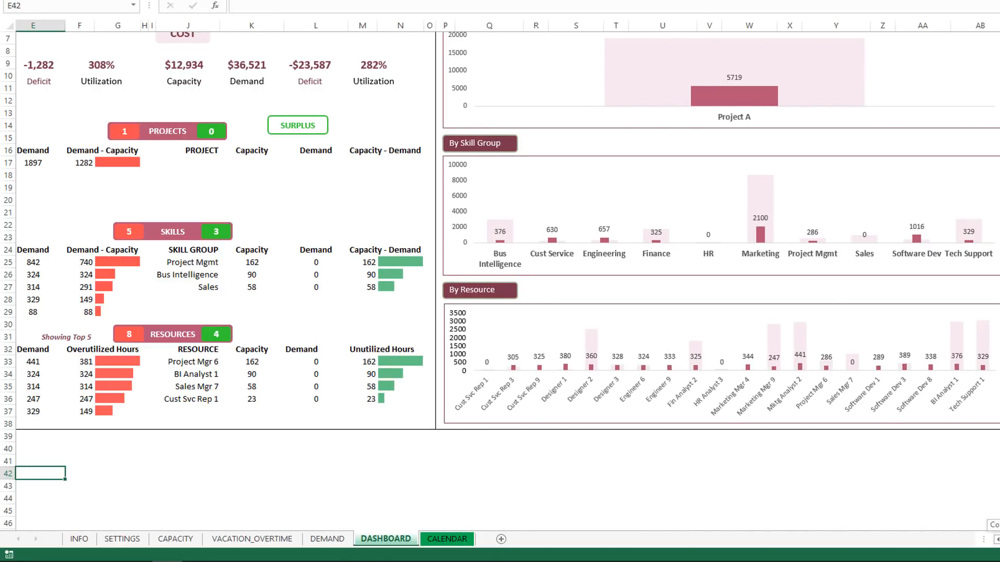
{"action": "scroll", "coordinate": [992, 525], "scroll_direction": "left", "scroll_amount": 1}
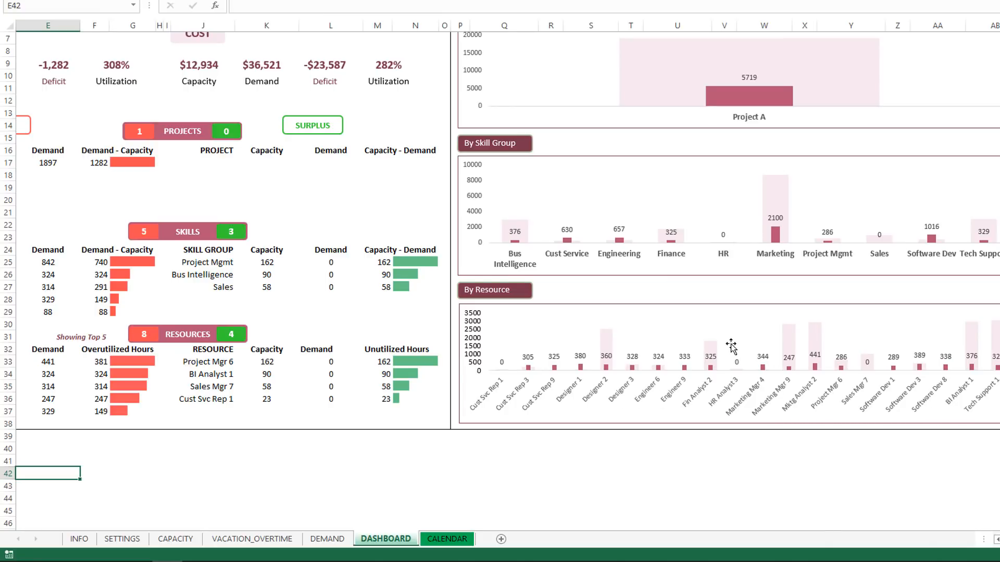
{"action": "scroll", "coordinate": [666, 328], "scroll_direction": "up", "scroll_amount": 2}
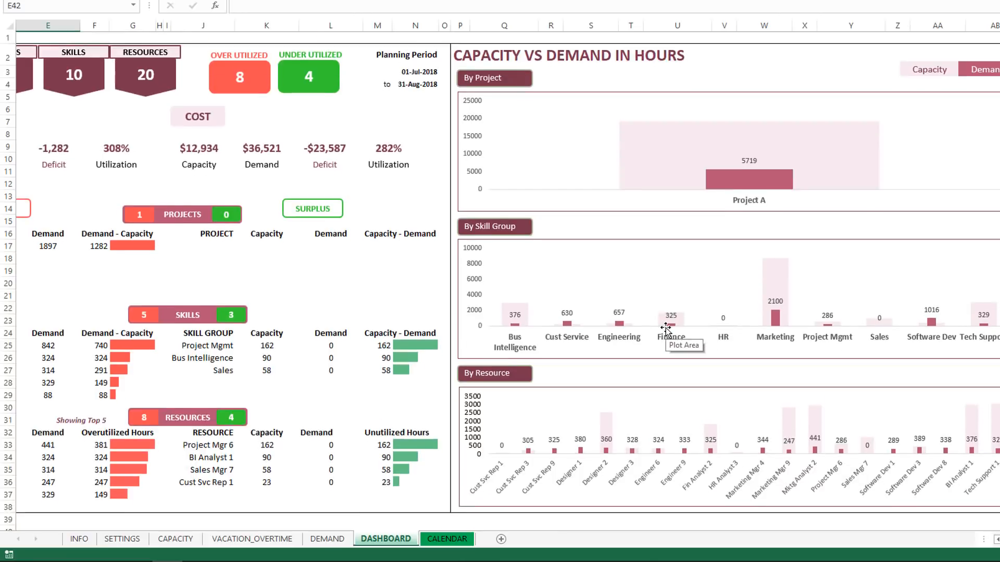
{"action": "scroll", "coordinate": [667, 328], "scroll_direction": "up", "scroll_amount": 1}
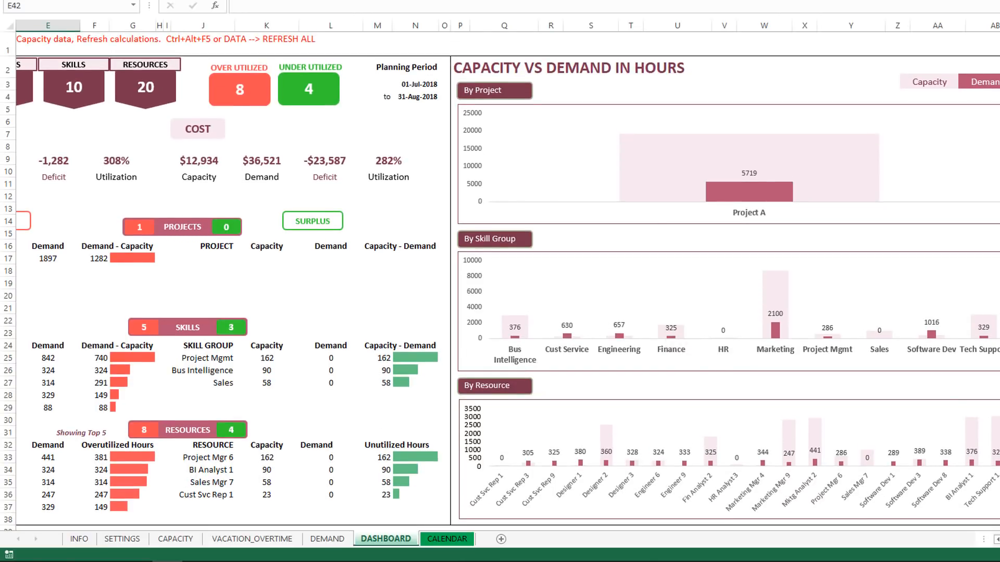
{"action": "scroll", "coordinate": [667, 328], "scroll_direction": "right", "scroll_amount": 5}
{"action": "scroll", "coordinate": [666, 328], "scroll_direction": "right", "scroll_amount": 5}
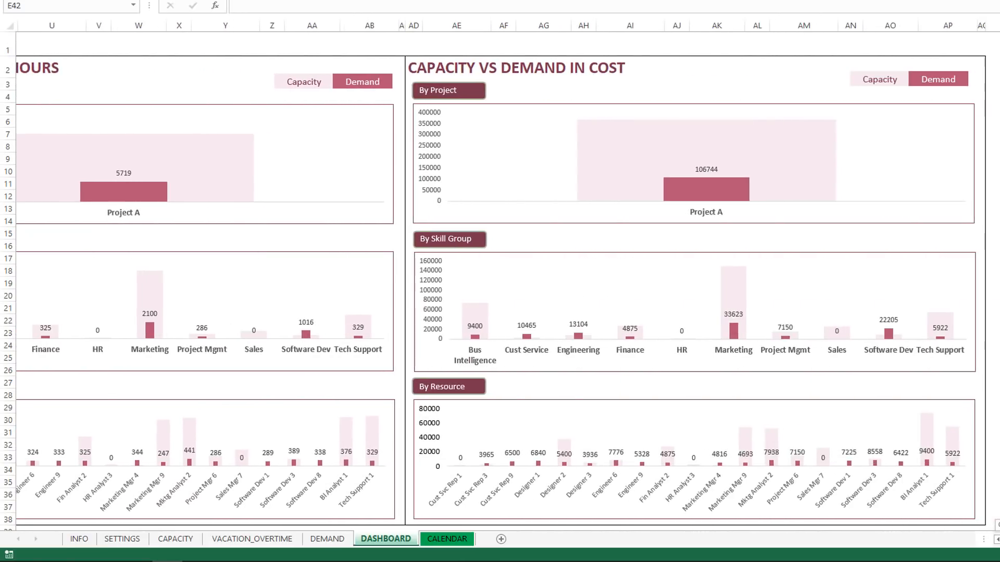
{"action": "scroll", "coordinate": [743, 240], "scroll_direction": "left", "scroll_amount": 1}
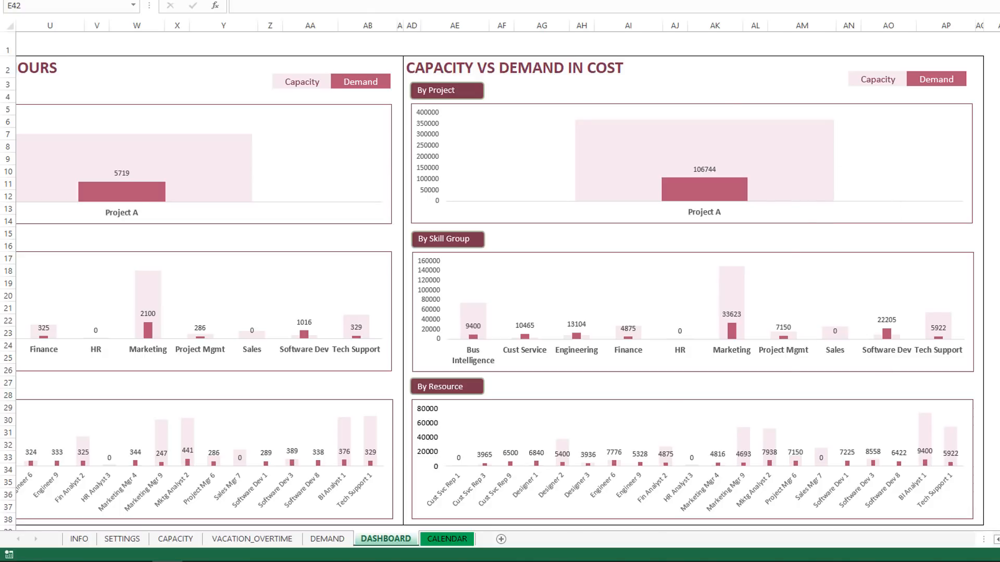
{"action": "scroll", "coordinate": [500, 281], "scroll_direction": "left", "scroll_amount": 20}
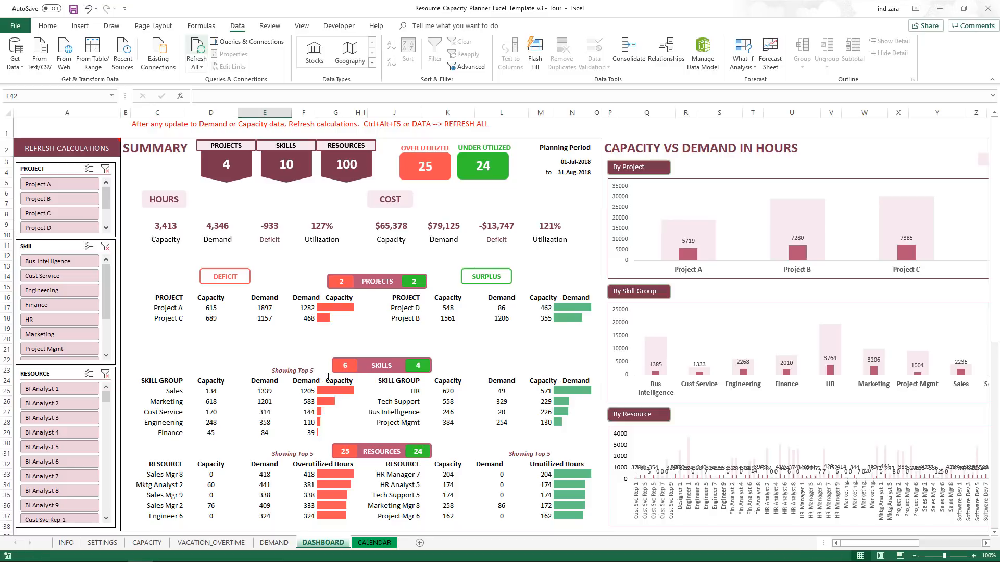
{"action": "key", "text": "ctrl+alt+F5"}
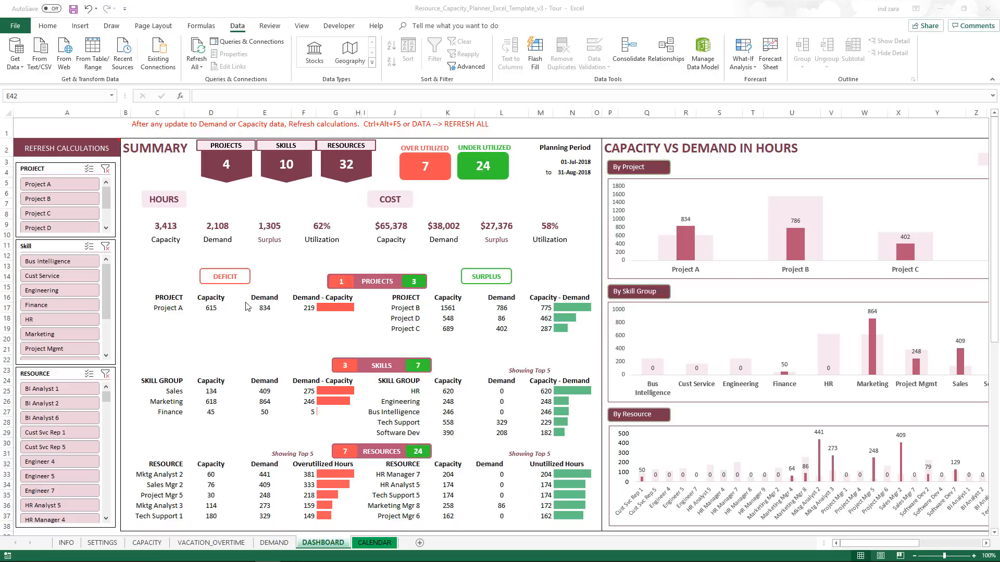
Set the CALENDAR dimension to RESOURCE and the measure to CAPACITY.
{"action": "left_click", "coordinate": [385, 547]}
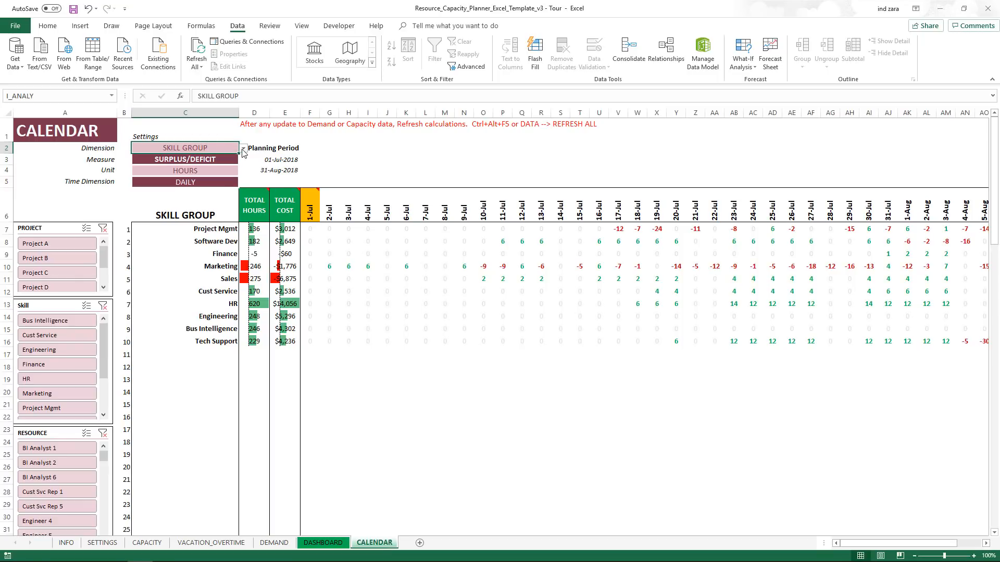
{"action": "left_click", "coordinate": [243, 150]}
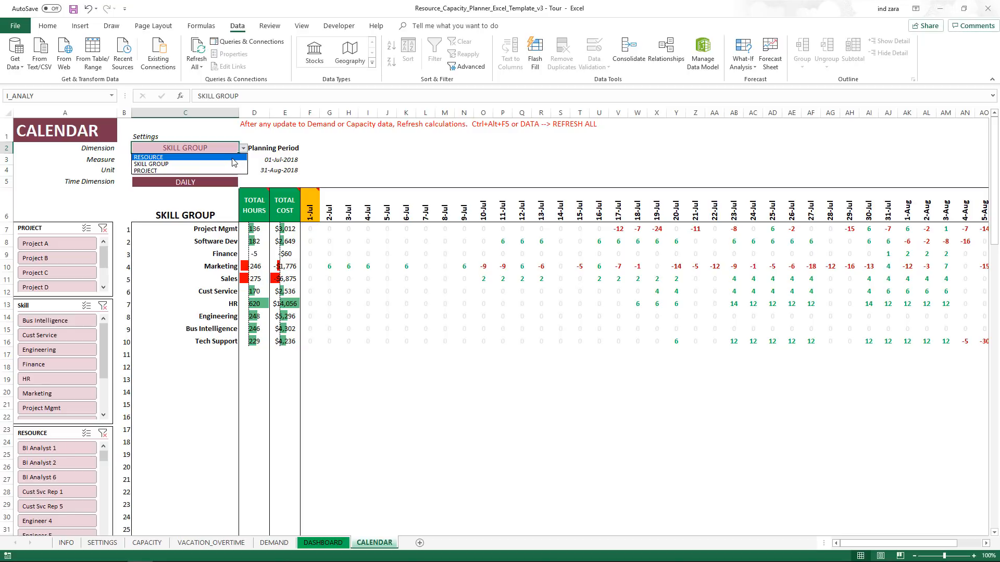
{"action": "left_click", "coordinate": [233, 159]}
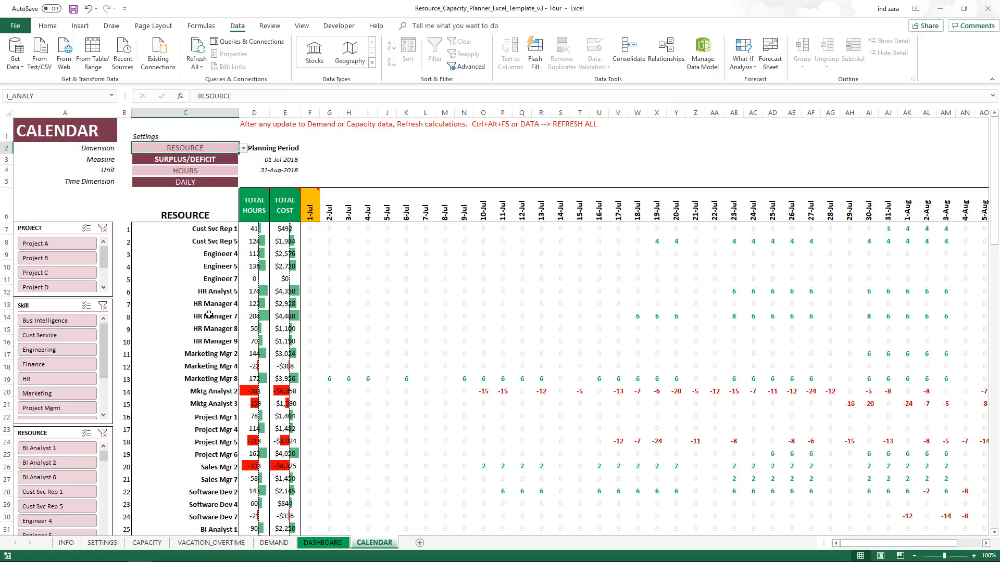
{"action": "left_click", "coordinate": [188, 159]}
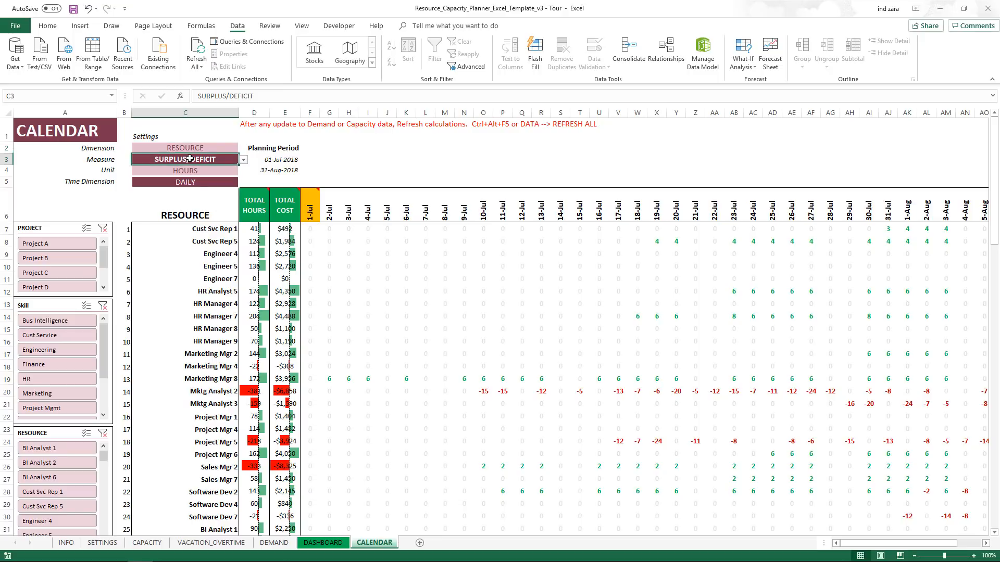
{"action": "left_click", "coordinate": [243, 160]}
{"action": "left_click", "coordinate": [184, 171]}
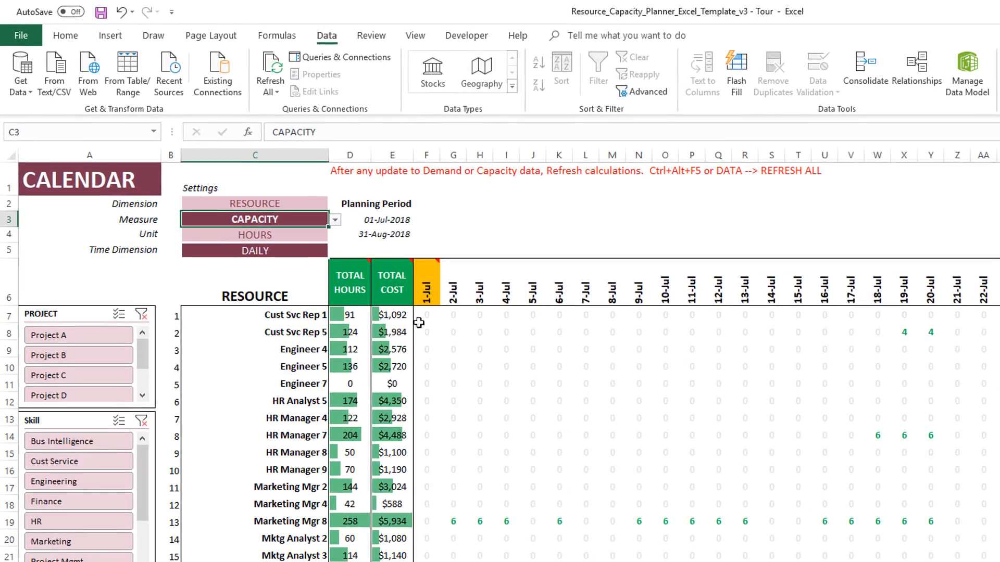
Set the time dimension to WEEKLY, the measure to DEMAND and keep HOURS as the unit.
{"action": "left_click", "coordinate": [301, 250]}
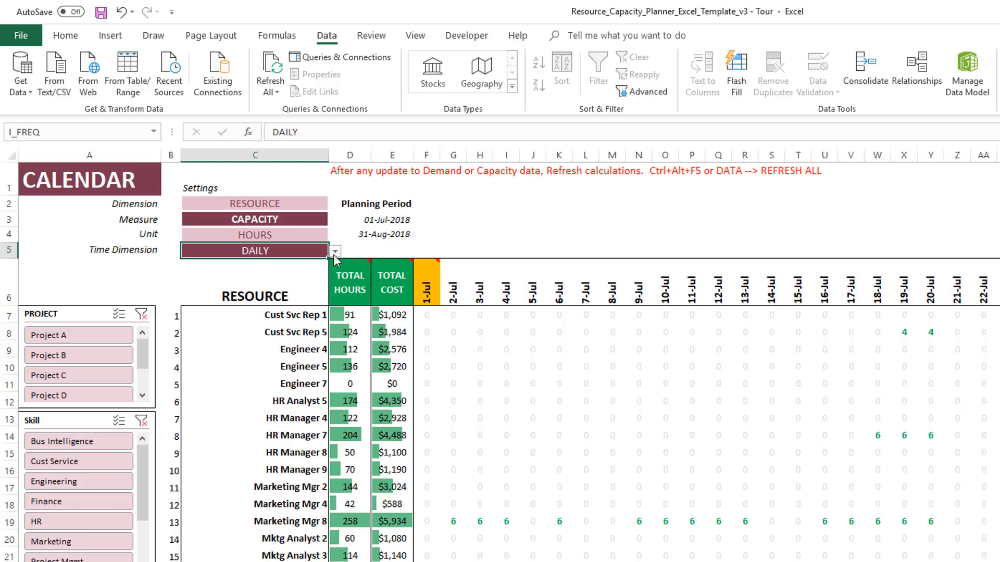
{"action": "left_click", "coordinate": [335, 252]}
{"action": "left_click", "coordinate": [199, 272]}
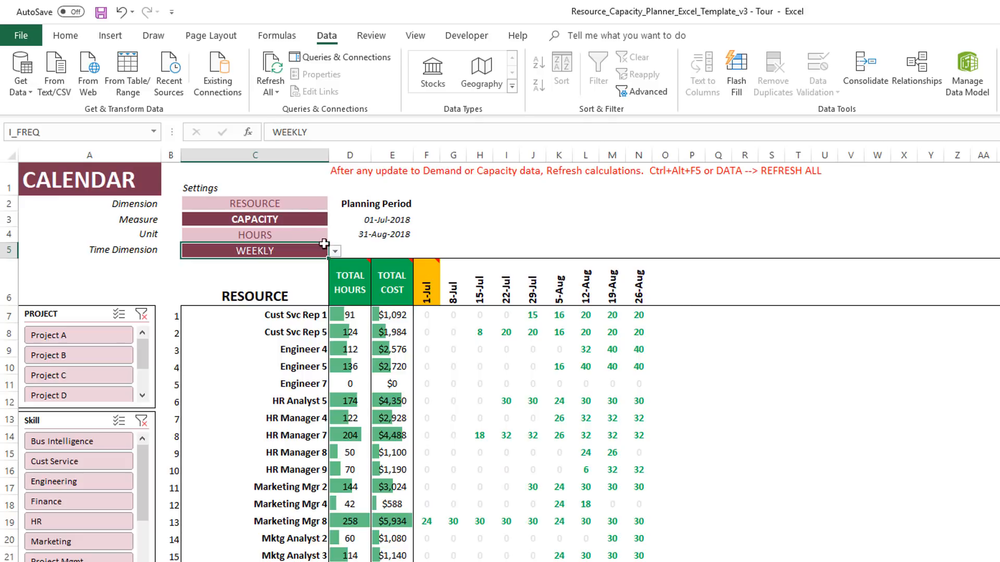
{"action": "left_click", "coordinate": [301, 220]}
{"action": "left_click", "coordinate": [335, 220]}
{"action": "left_click", "coordinate": [303, 242]}
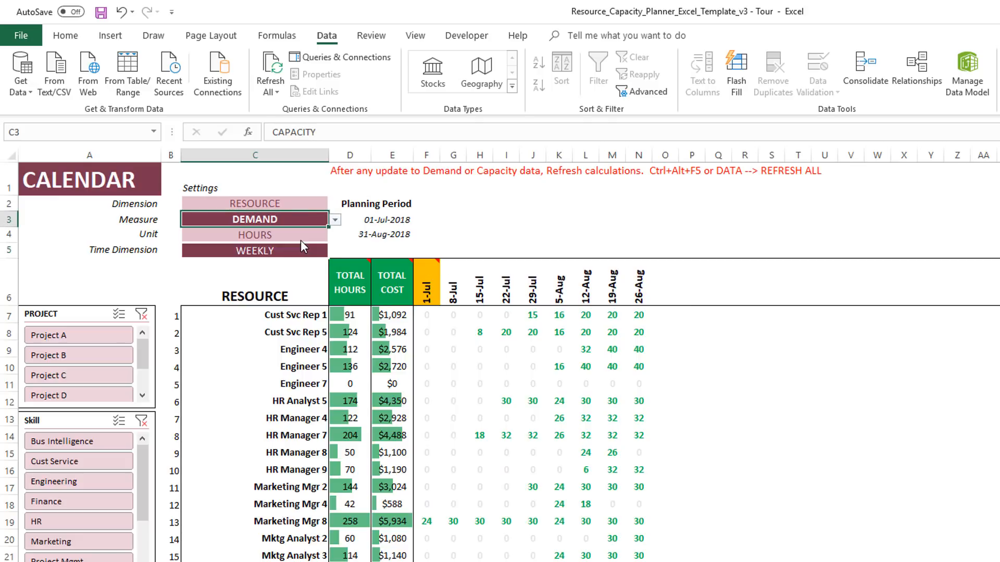
{"action": "left_click", "coordinate": [334, 222]}
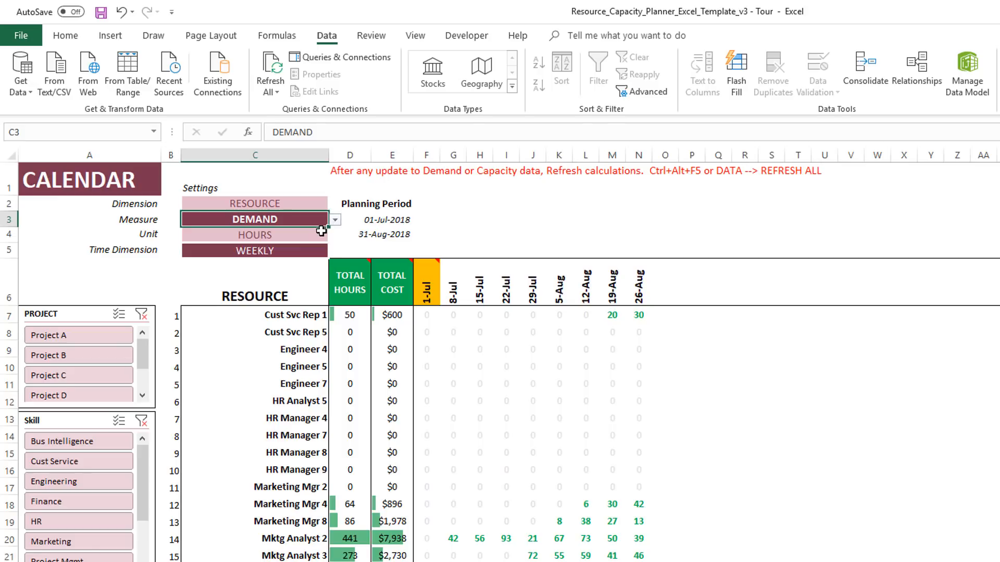
{"action": "left_click", "coordinate": [317, 234]}
{"action": "left_click", "coordinate": [335, 237]}
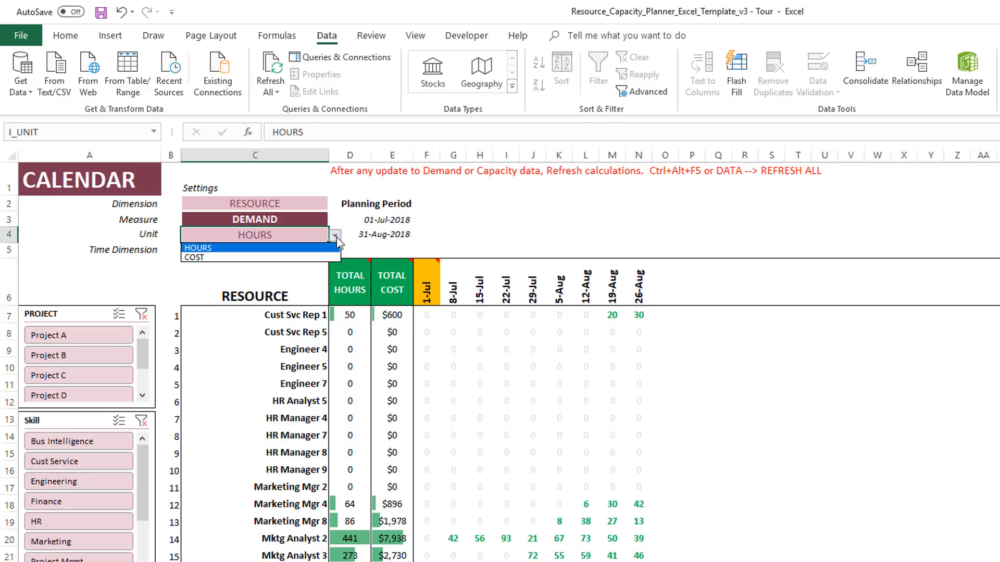
{"action": "left_click", "coordinate": [336, 237]}
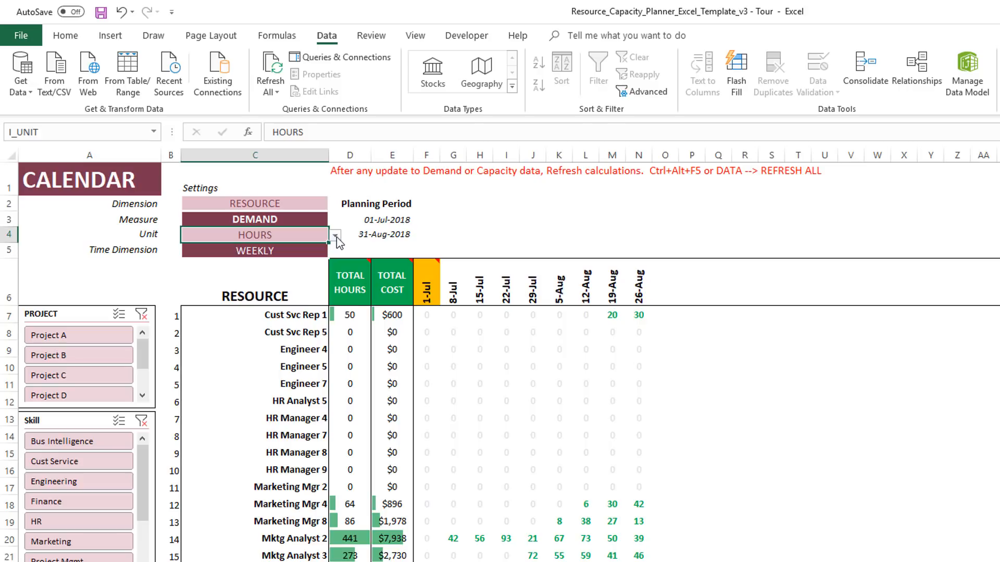